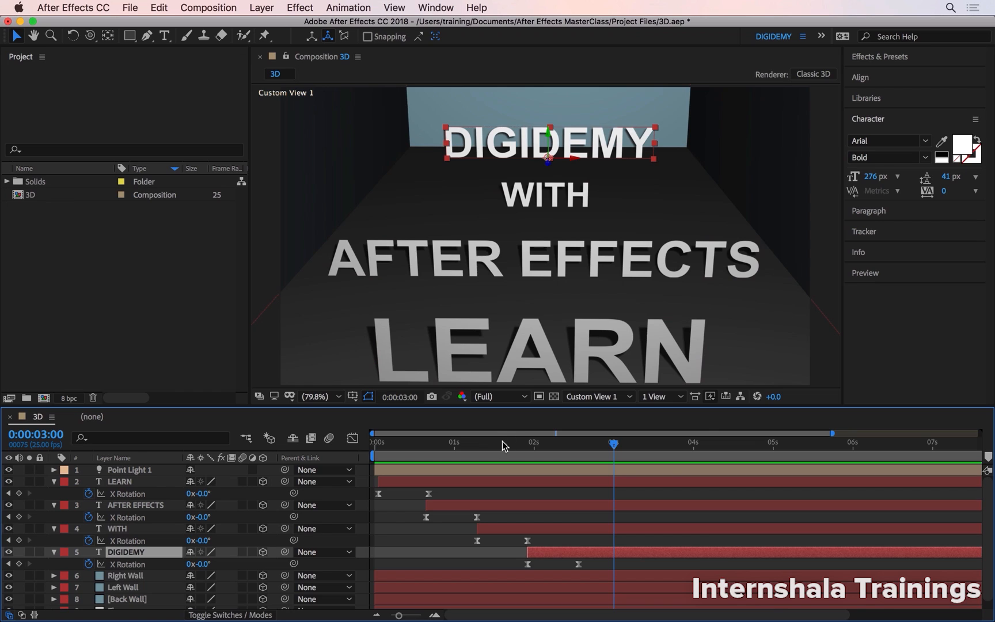
Play back the text animation from the start of the composition in Custom View 1.
{"action": "left_click_drag", "start_coordinate": [444, 438], "coordinate": [358, 494]}
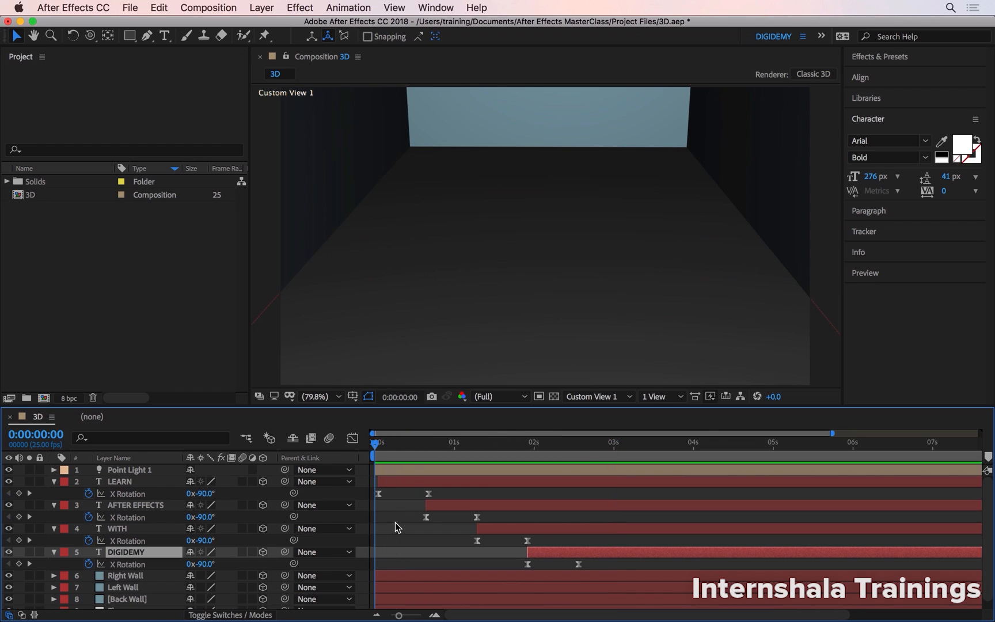
{"action": "key", "text": "space"}
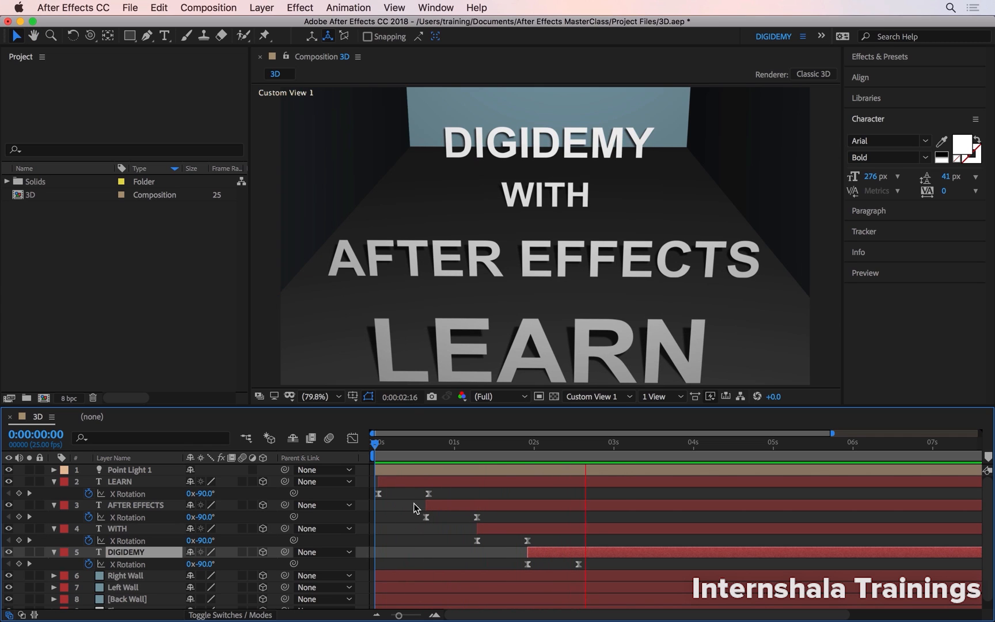
{"action": "key", "text": "space"}
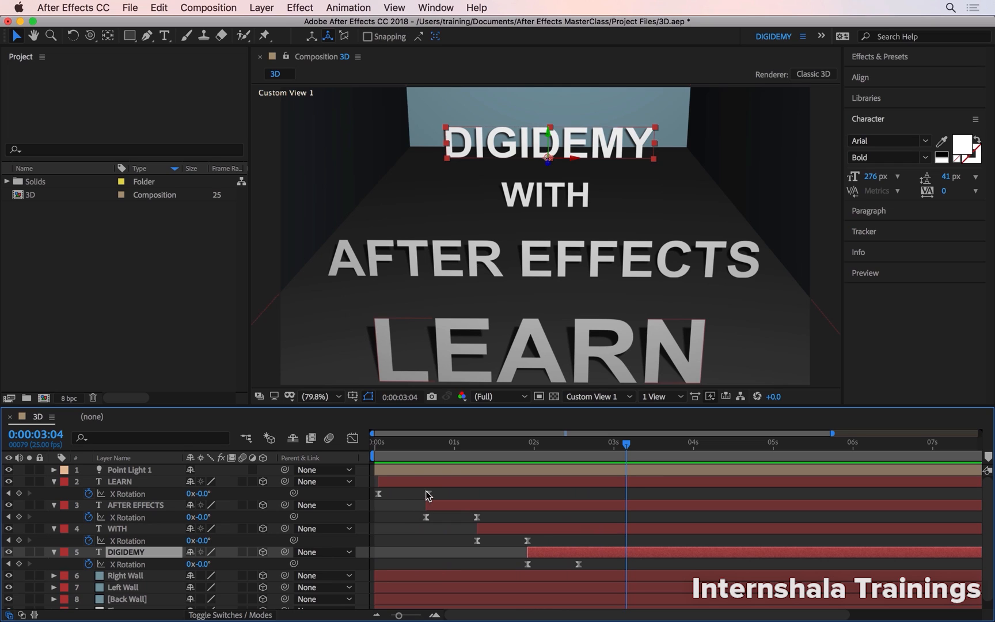
Show the composition through the Active Camera view and scrub the animation from the start to 0:00:02:04.
{"action": "left_click", "coordinate": [613, 397]}
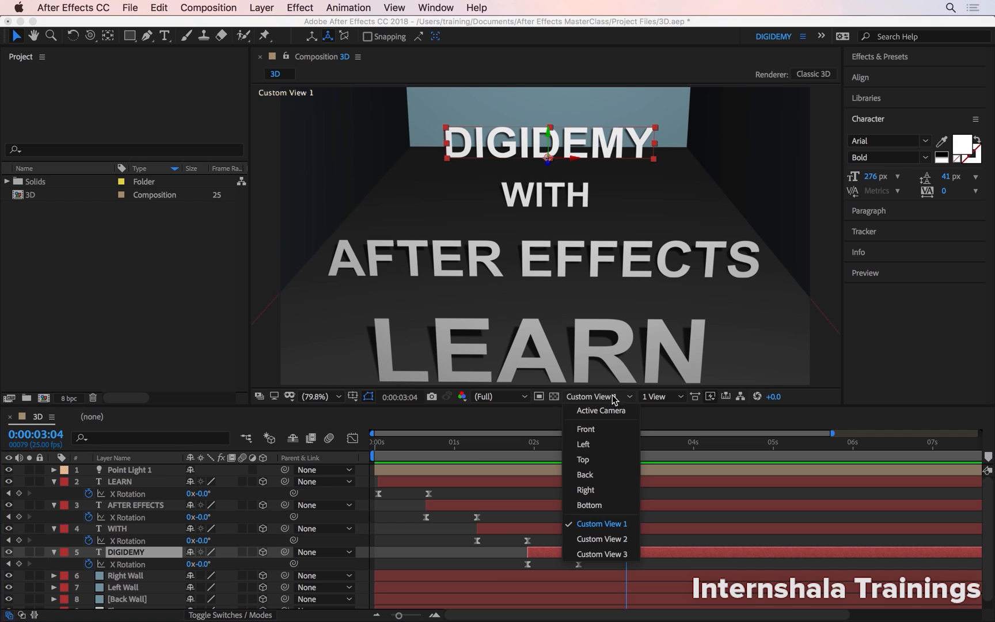
{"action": "left_click", "coordinate": [609, 410]}
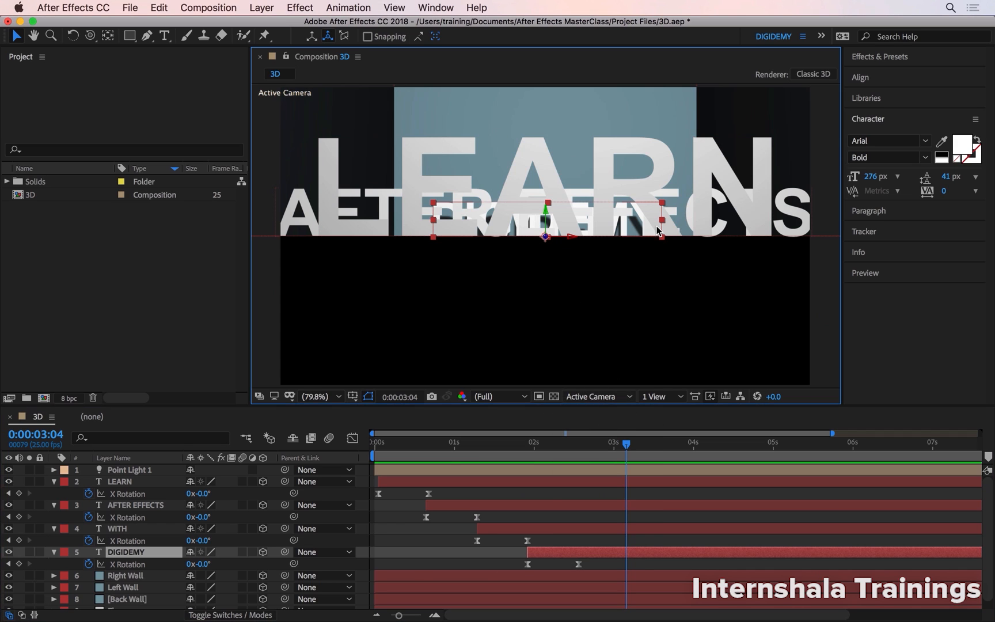
{"action": "left_click", "coordinate": [377, 455]}
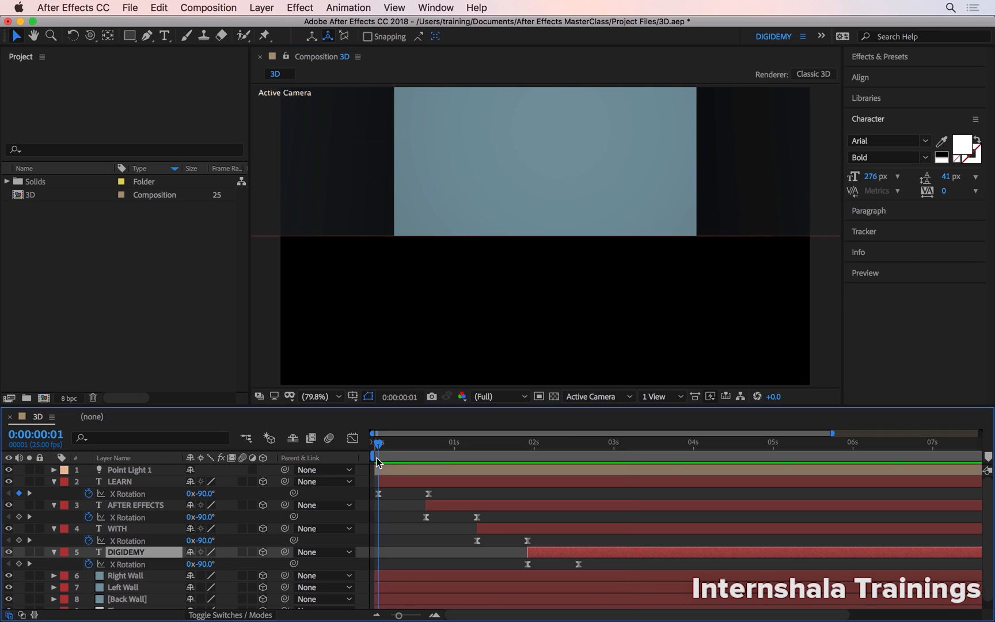
{"action": "left_click_drag", "start_coordinate": [378, 457], "coordinate": [547, 447]}
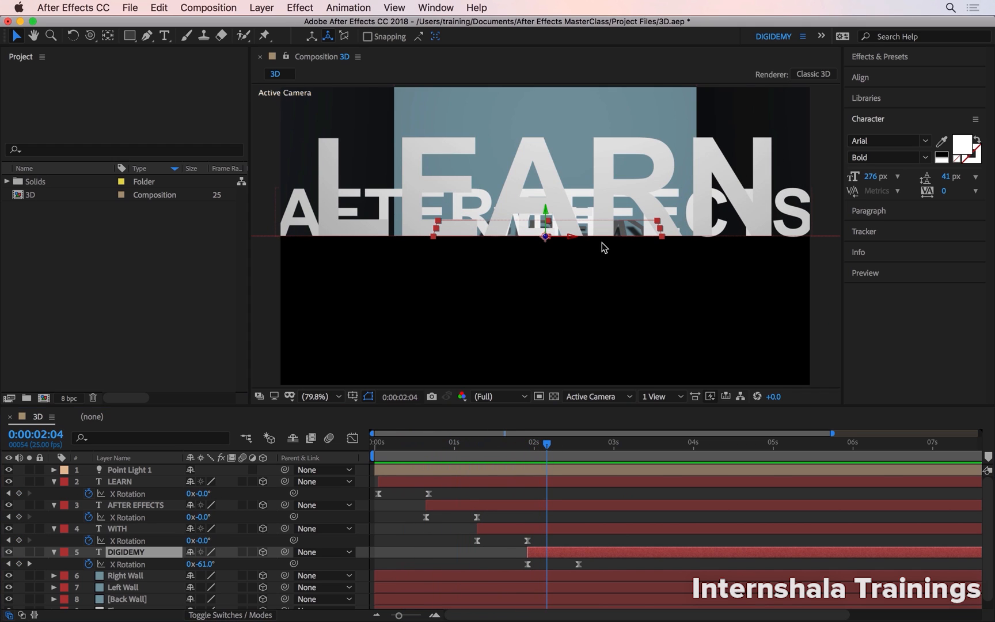
Try to orbit the Active Camera view and choose the Unified Camera Tool.
{"action": "left_click", "coordinate": [89, 37]}
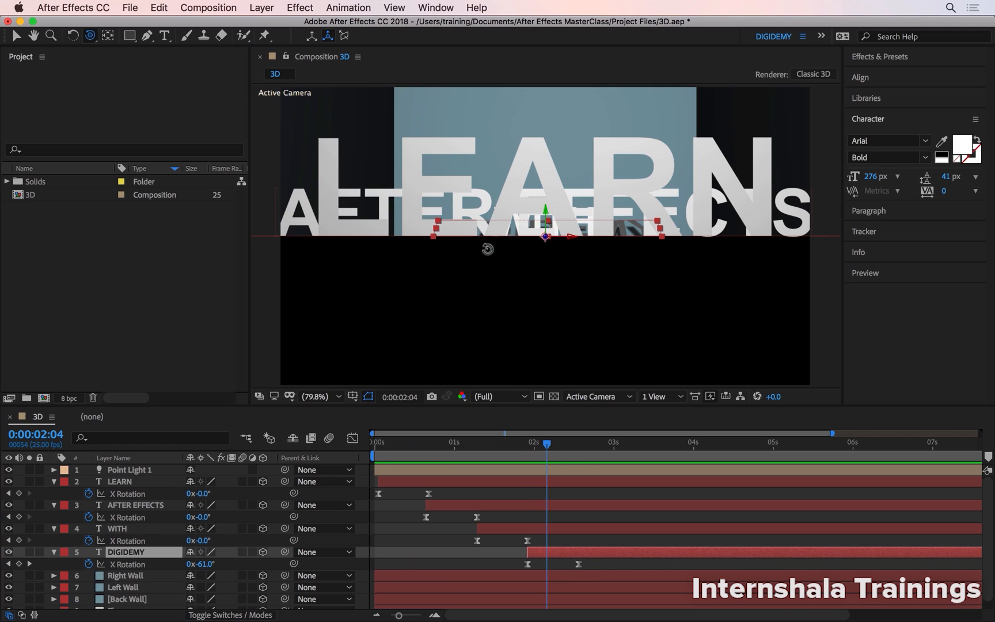
{"action": "left_click_drag", "start_coordinate": [491, 253], "coordinate": [527, 284]}
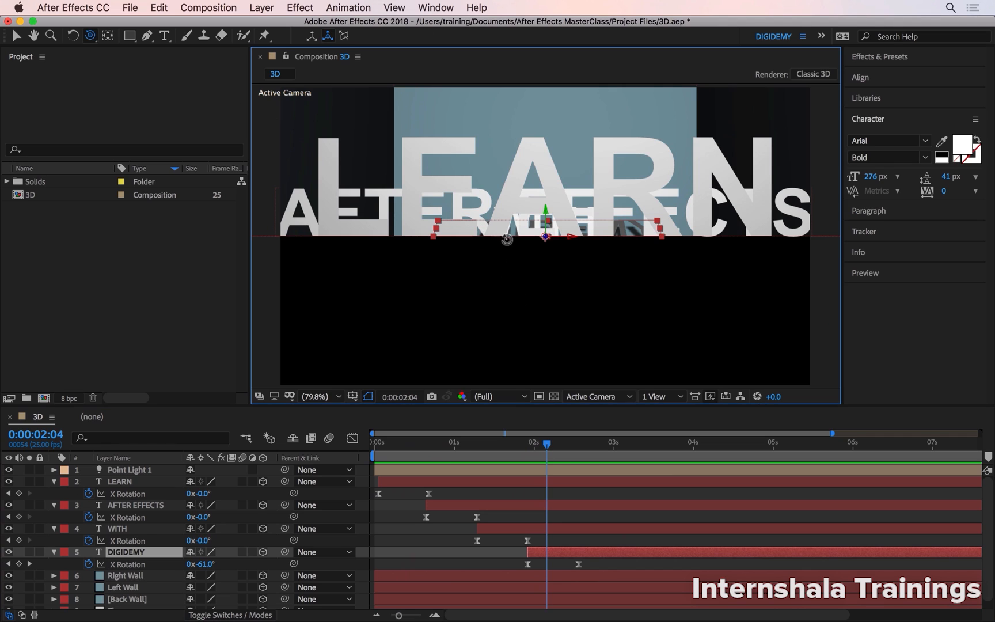
{"action": "left_click_drag", "start_coordinate": [90, 37], "coordinate": [132, 39]}
Create a One-Node Camera layer with the 28mm preset.
{"action": "left_click", "coordinate": [262, 7]}
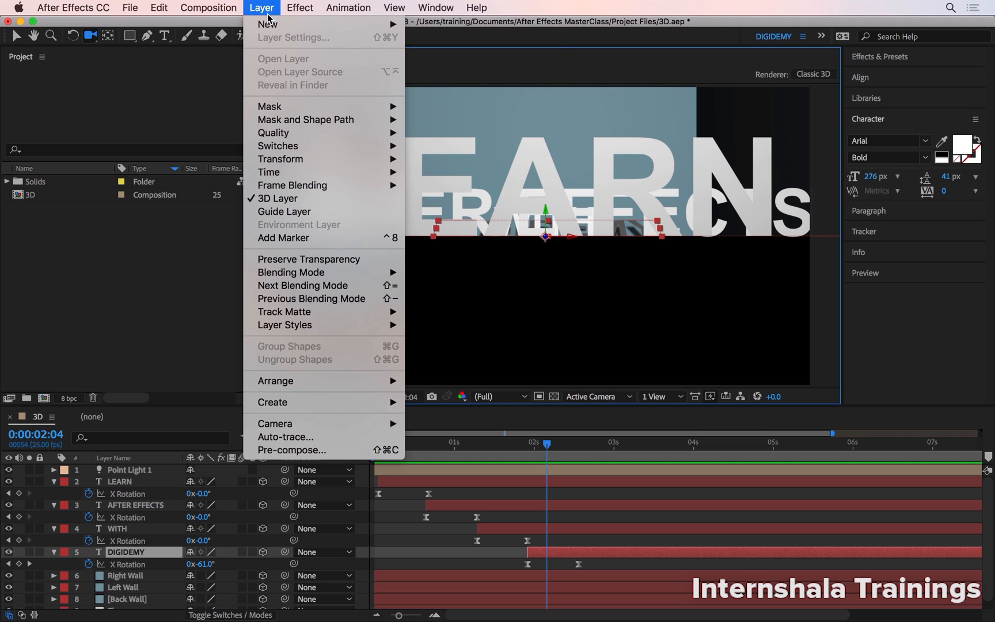
{"action": "mouse_move", "coordinate": [271, 24]}
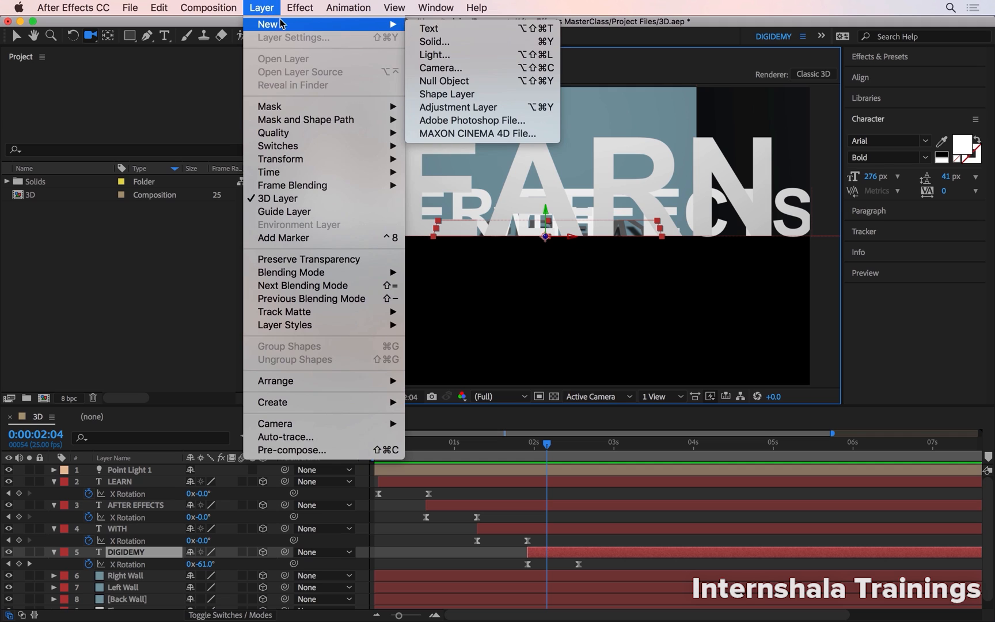
{"action": "left_click", "coordinate": [488, 68]}
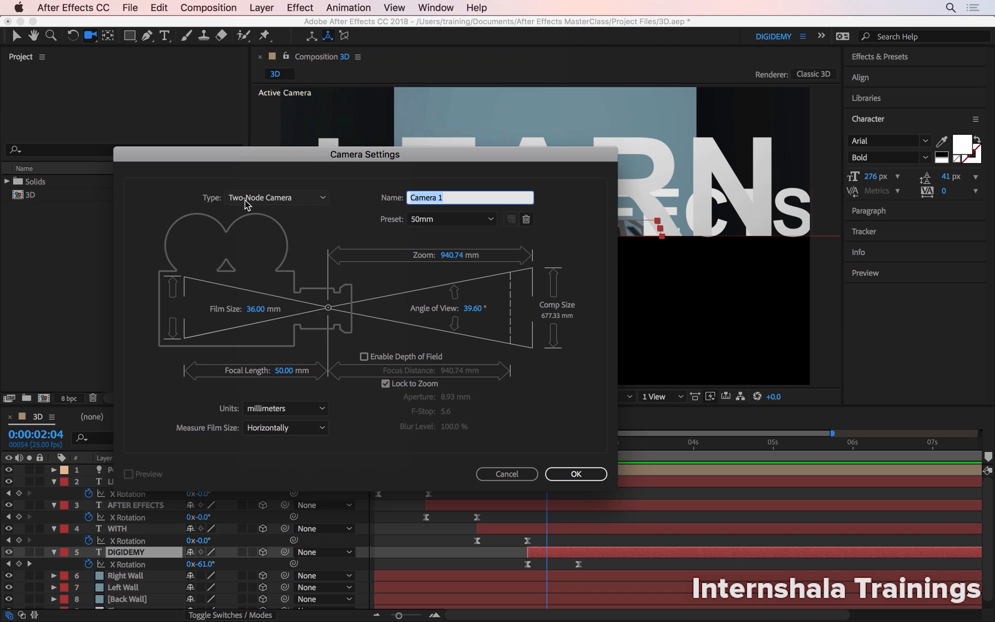
{"action": "left_click", "coordinate": [292, 197]}
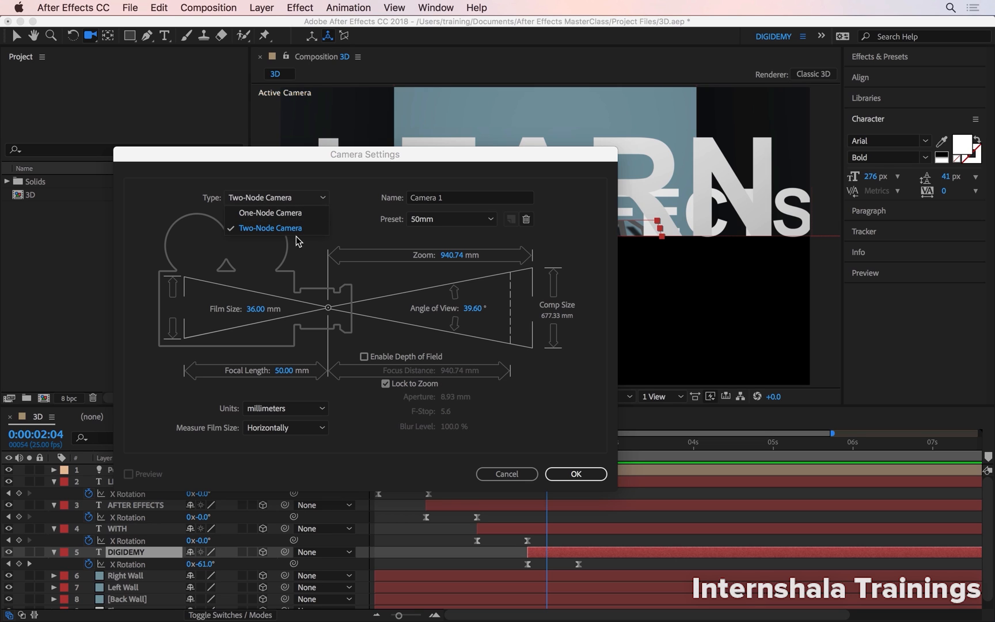
{"action": "left_click", "coordinate": [305, 213]}
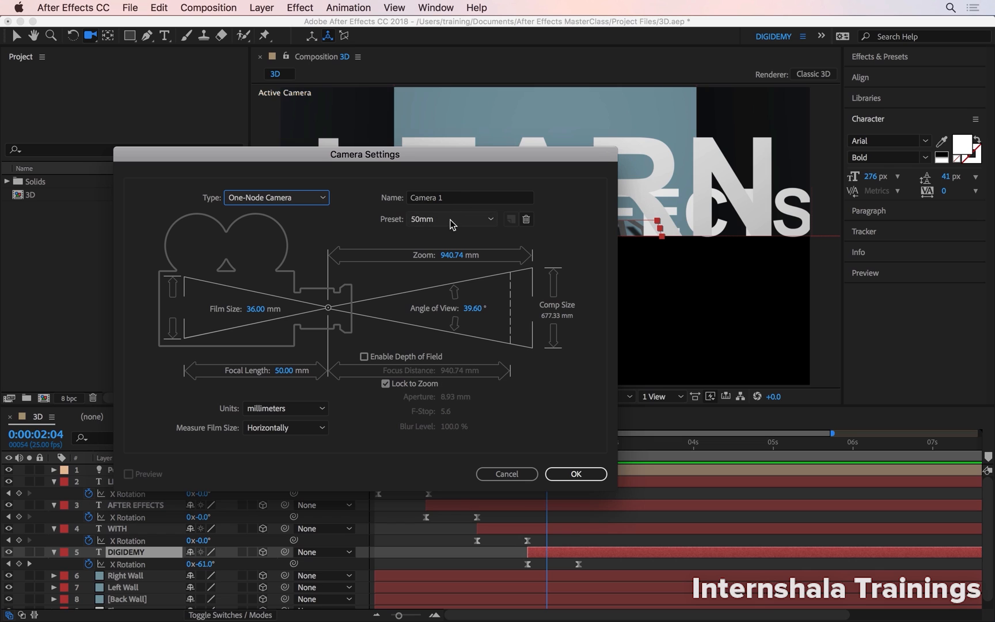
{"action": "left_click", "coordinate": [470, 222]}
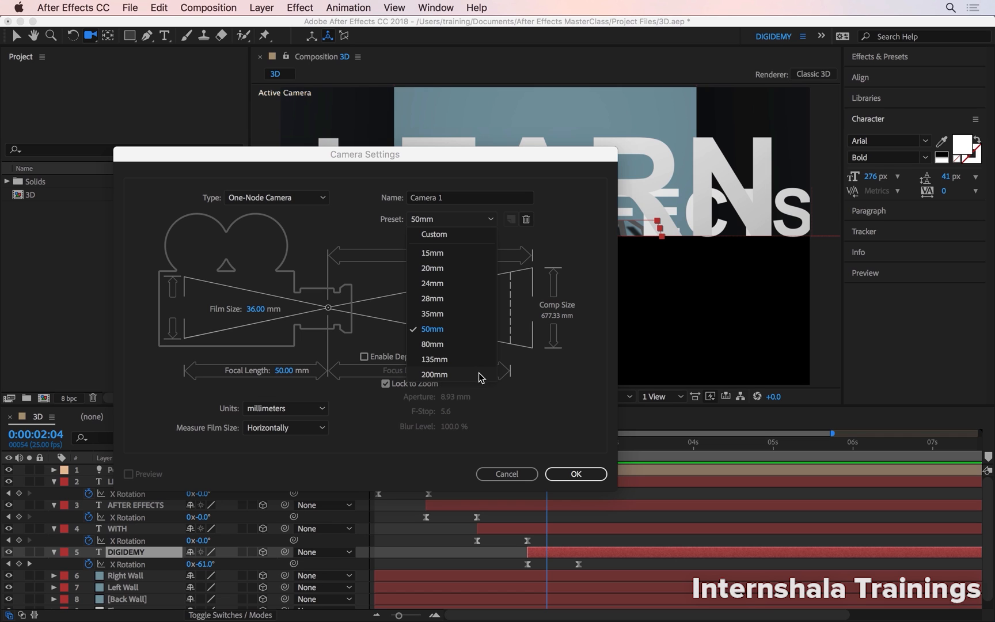
{"action": "left_click", "coordinate": [460, 299]}
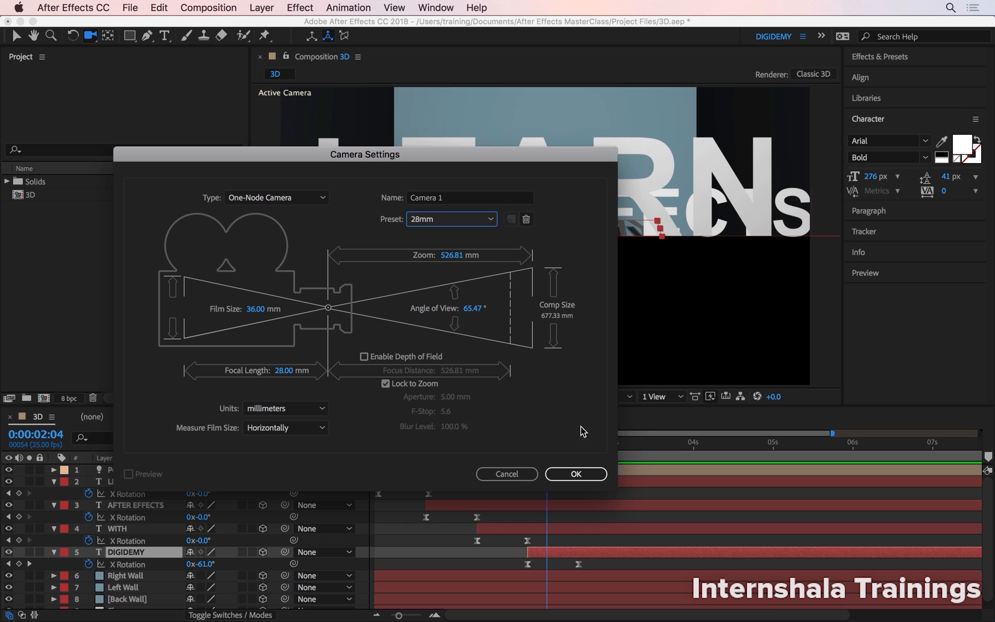
{"action": "left_click", "coordinate": [589, 472]}
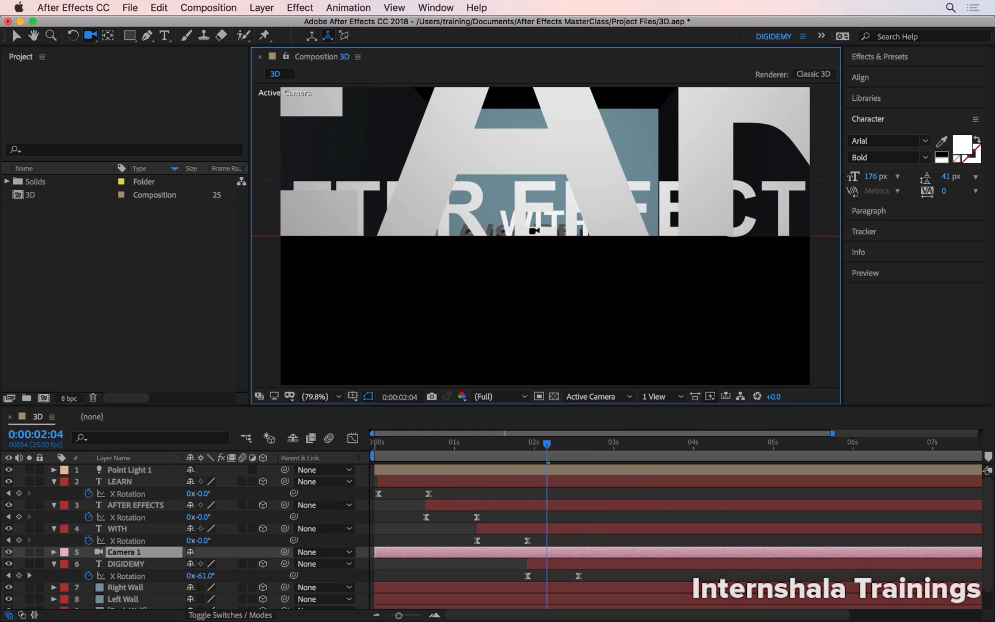
Remove the new camera and create a one-node camera with the 50mm preset instead.
{"action": "key", "text": "Delete"}
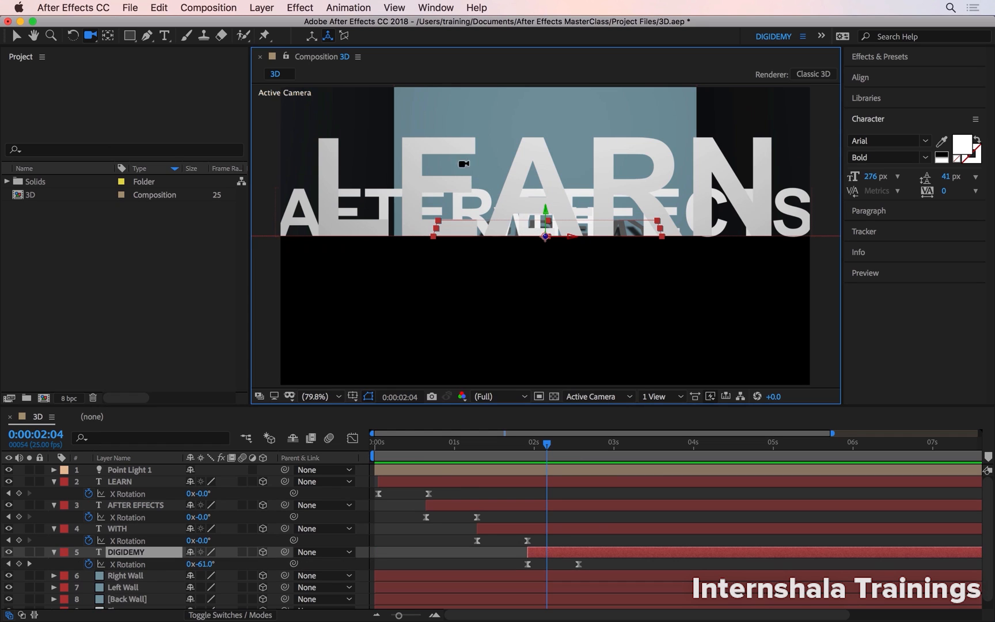
{"action": "left_click", "coordinate": [263, 8]}
{"action": "mouse_move", "coordinate": [255, 24]}
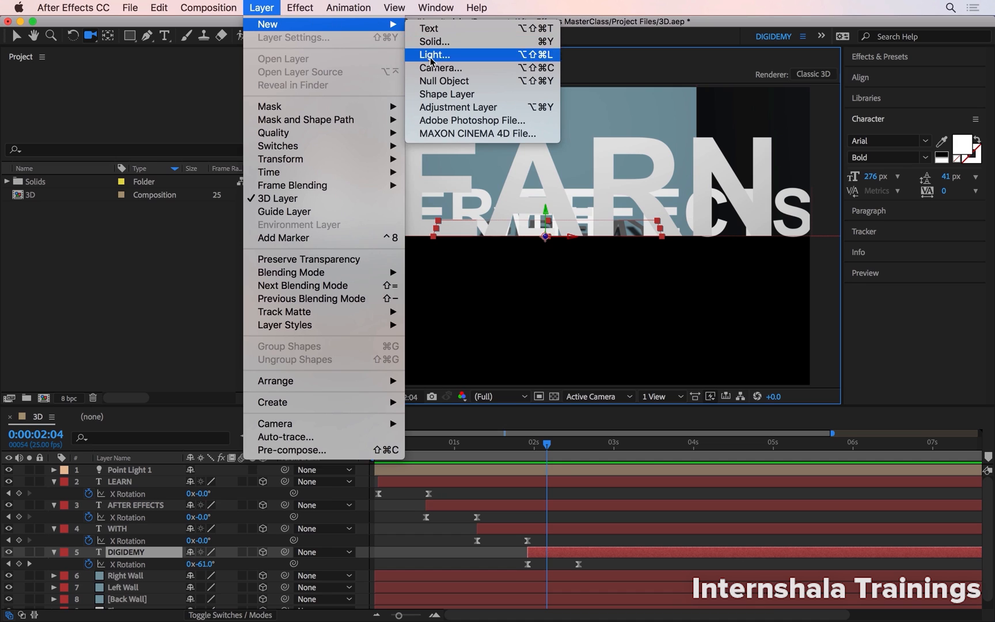
{"action": "left_click", "coordinate": [429, 72]}
{"action": "left_click", "coordinate": [462, 221]}
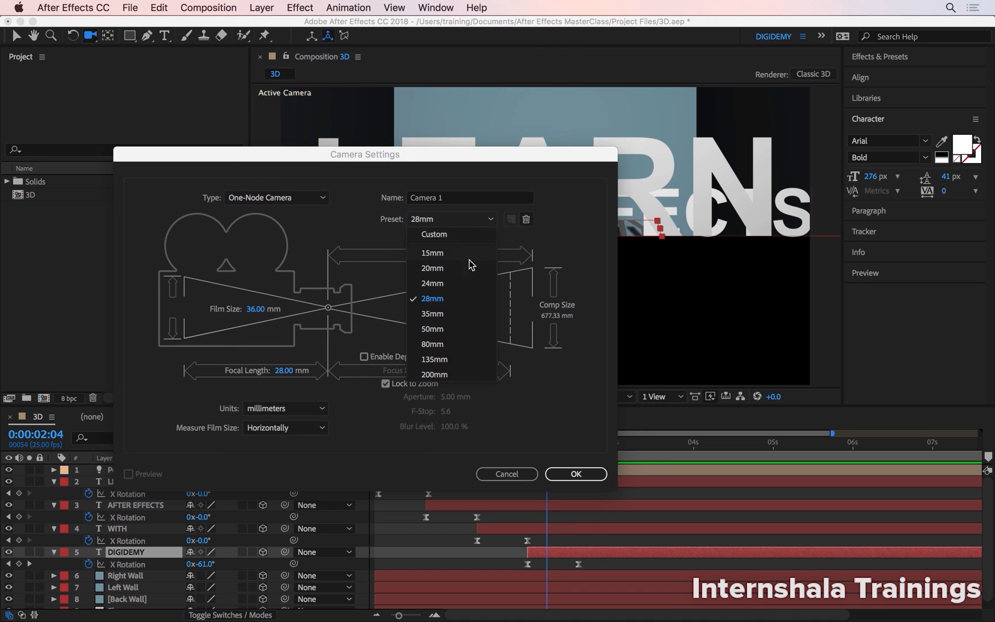
{"action": "left_click", "coordinate": [460, 330]}
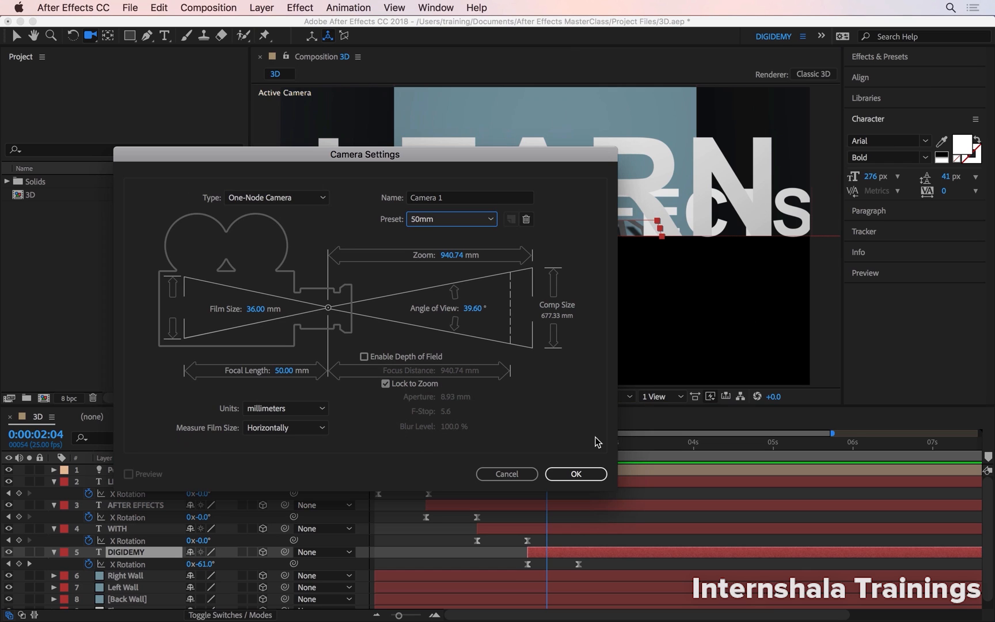
{"action": "left_click", "coordinate": [578, 473]}
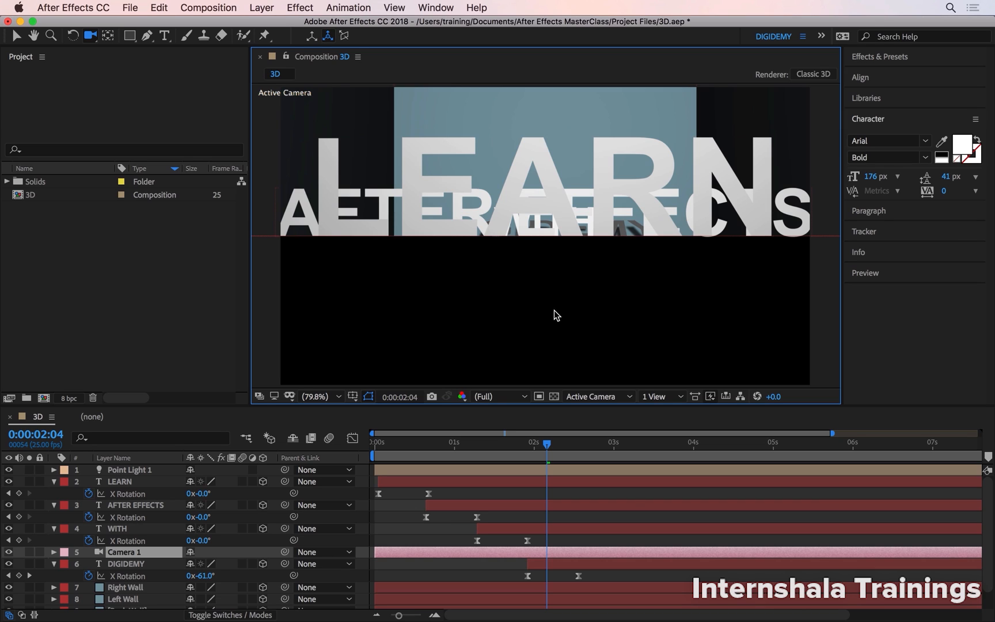
Replace the 50mm camera with a one-node 28mm camera and move its layer to the top of the layer stack.
{"action": "key", "text": "Delete"}
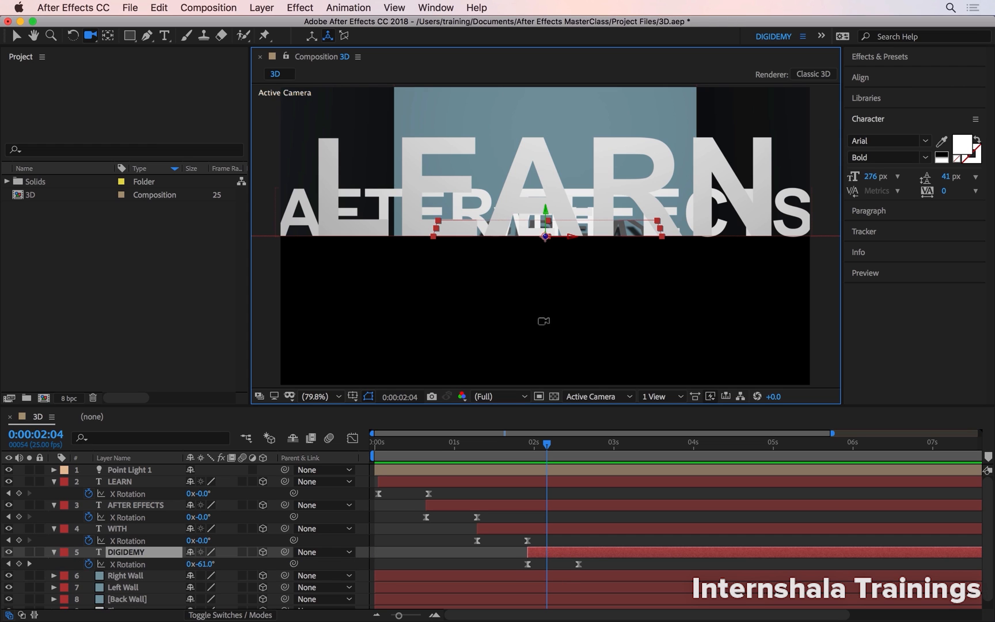
{"action": "left_click", "coordinate": [262, 7]}
{"action": "mouse_move", "coordinate": [288, 25]}
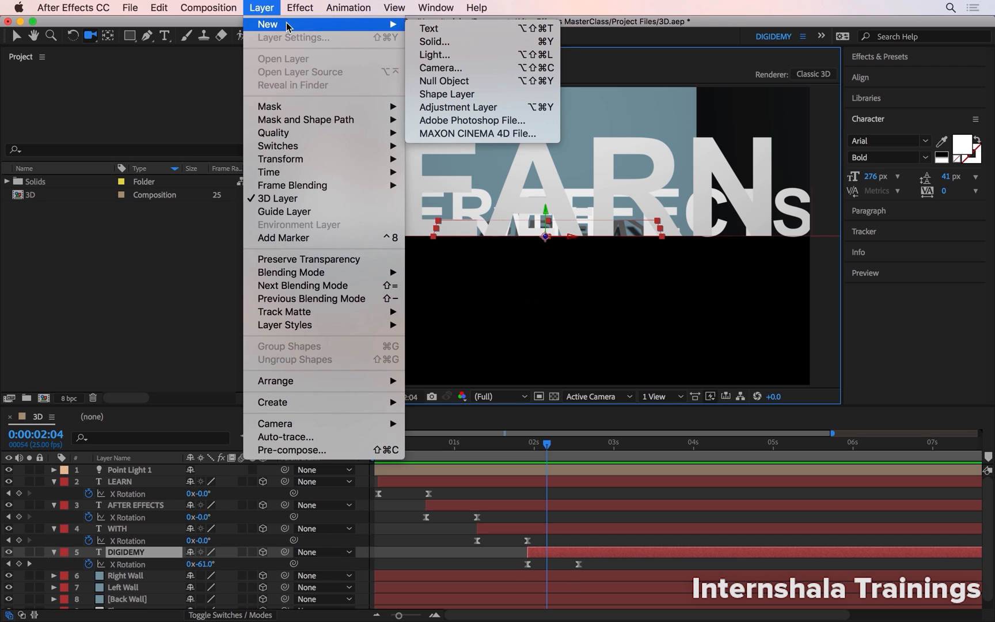
{"action": "left_click", "coordinate": [455, 68]}
{"action": "left_click", "coordinate": [440, 221]}
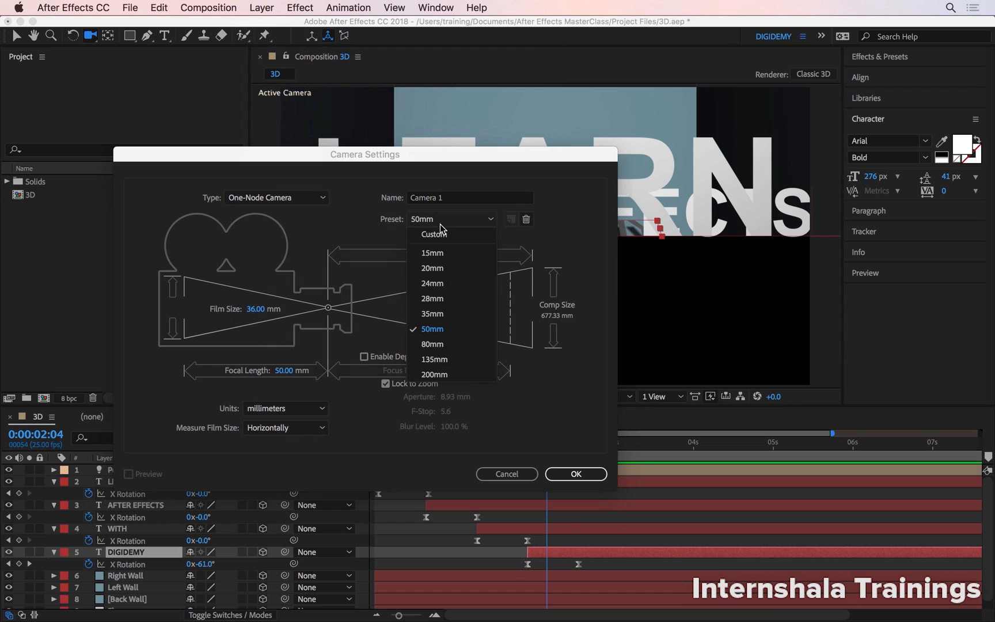
{"action": "left_click", "coordinate": [460, 299]}
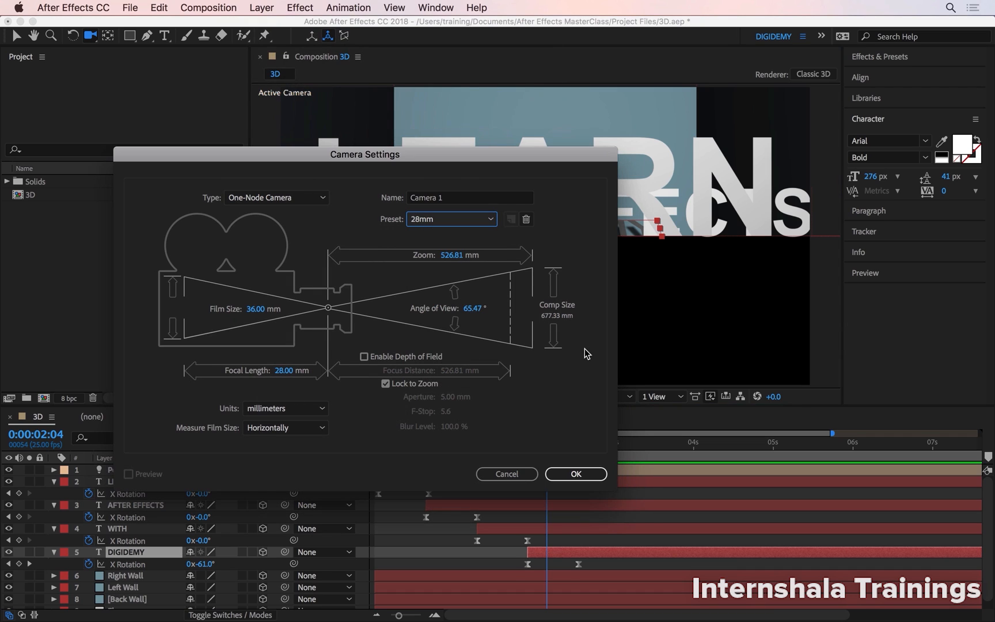
{"action": "left_click", "coordinate": [576, 474]}
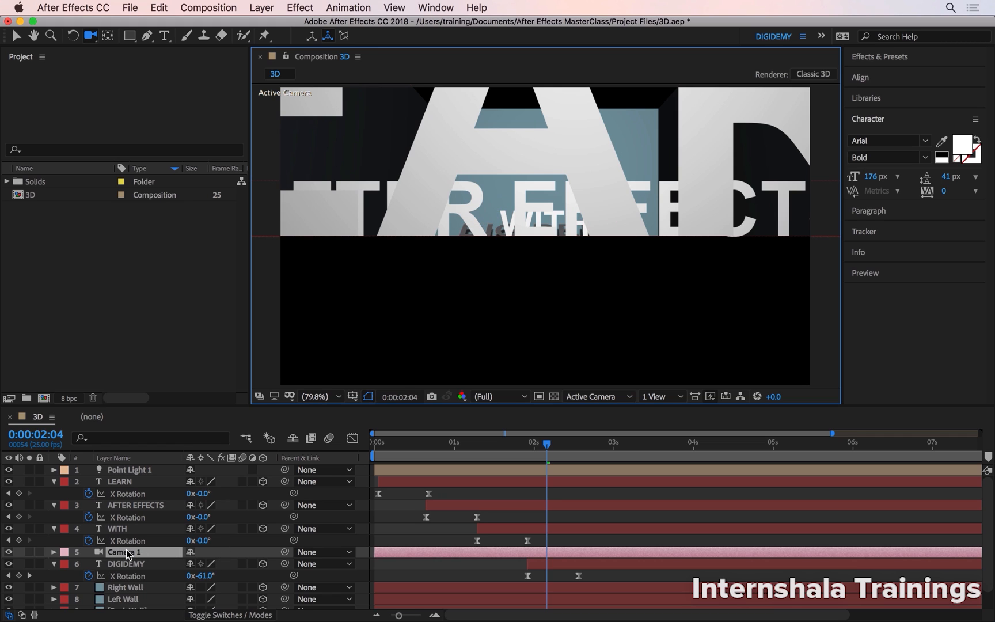
{"action": "left_click_drag", "start_coordinate": [126, 554], "coordinate": [128, 472]}
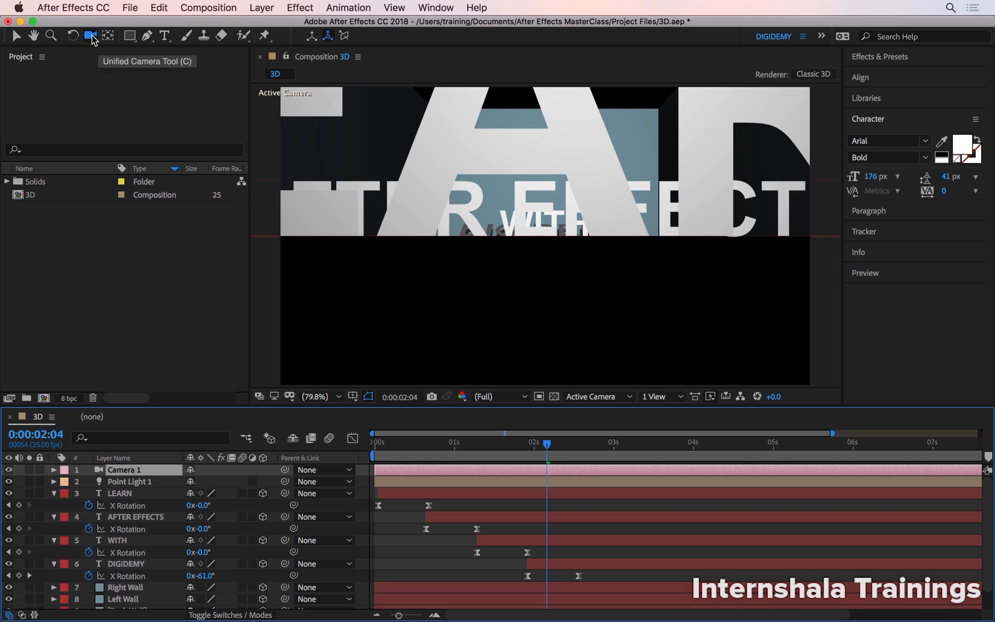
Try turning the camera sideways in the Active Camera view with the Unified Camera Tool, and undo the movement.
{"action": "left_click_drag", "start_coordinate": [465, 210], "coordinate": [437, 211]}
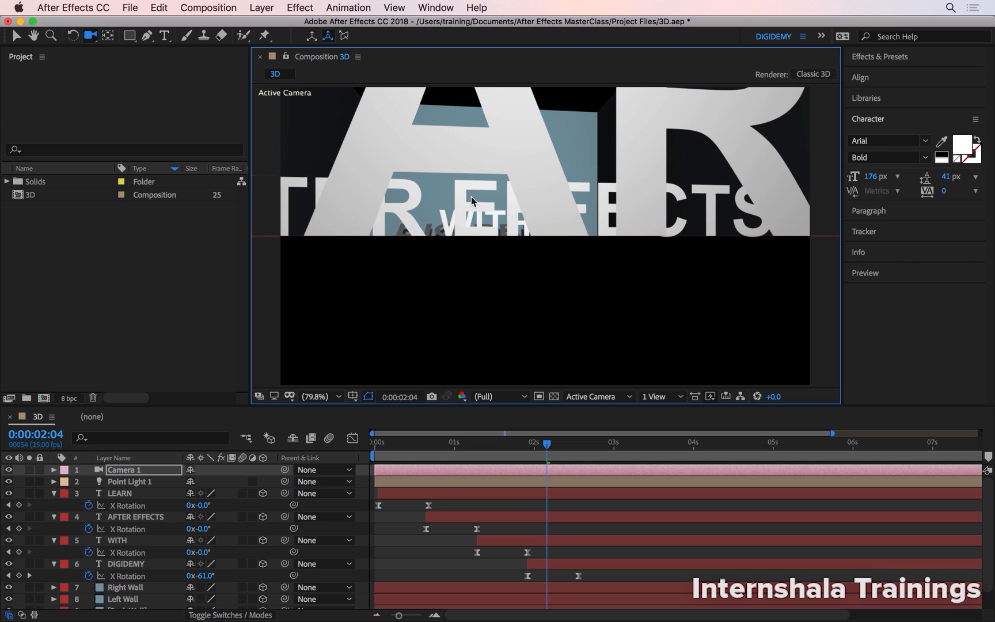
{"action": "key", "text": "super+z"}
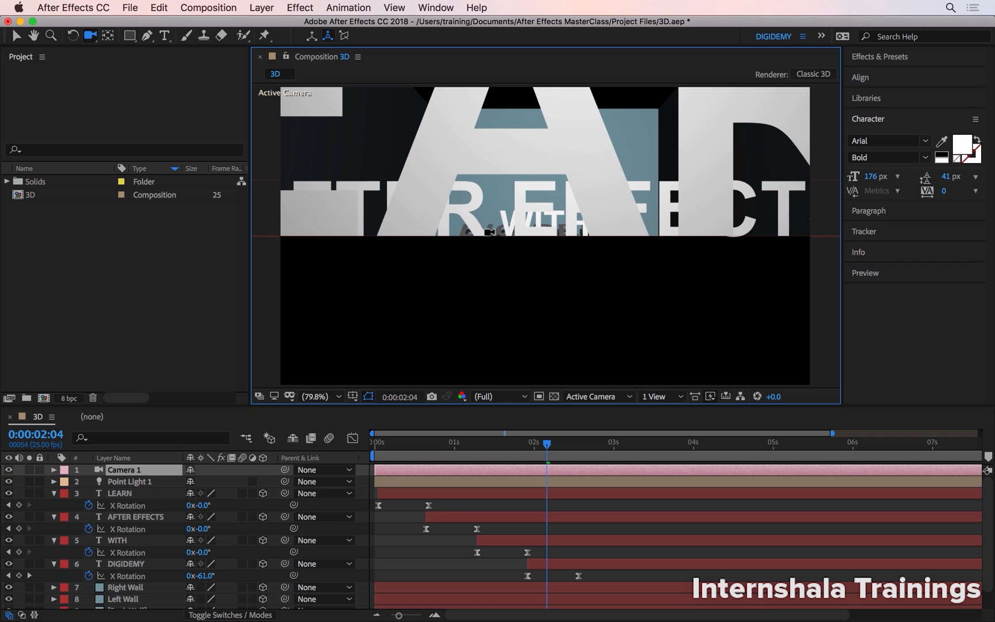
Change the viewer layout to 2 Views - Horizontal and raise Camera 1 along its vertical axis in the Left view.
{"action": "left_click", "coordinate": [673, 399]}
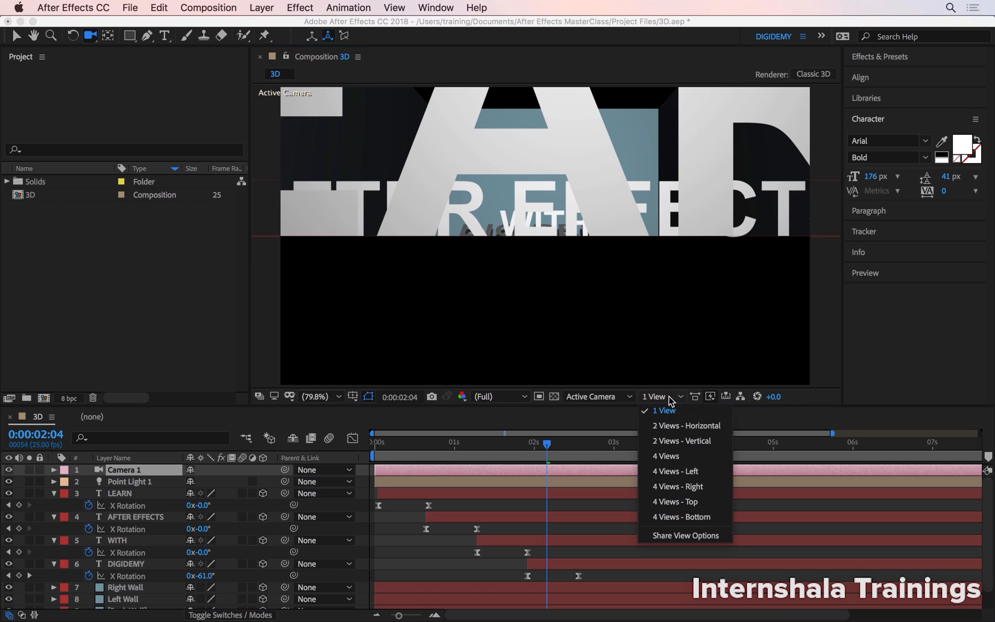
{"action": "left_click", "coordinate": [685, 426]}
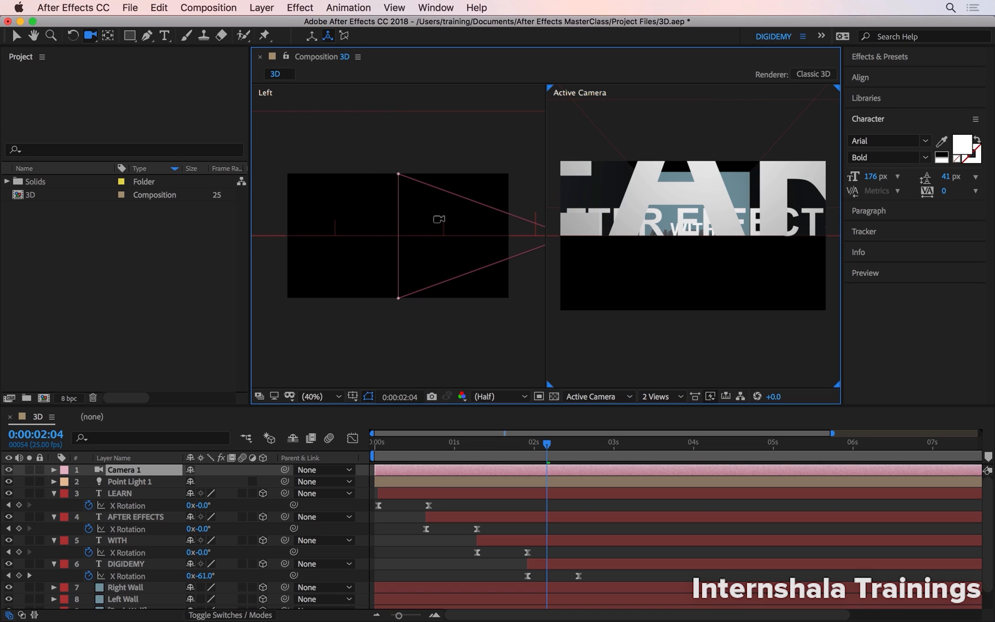
{"action": "key", "text": "h"}
{"action": "left_click_drag", "start_coordinate": [449, 223], "coordinate": [376, 258]}
{"action": "key", "text": "c"}
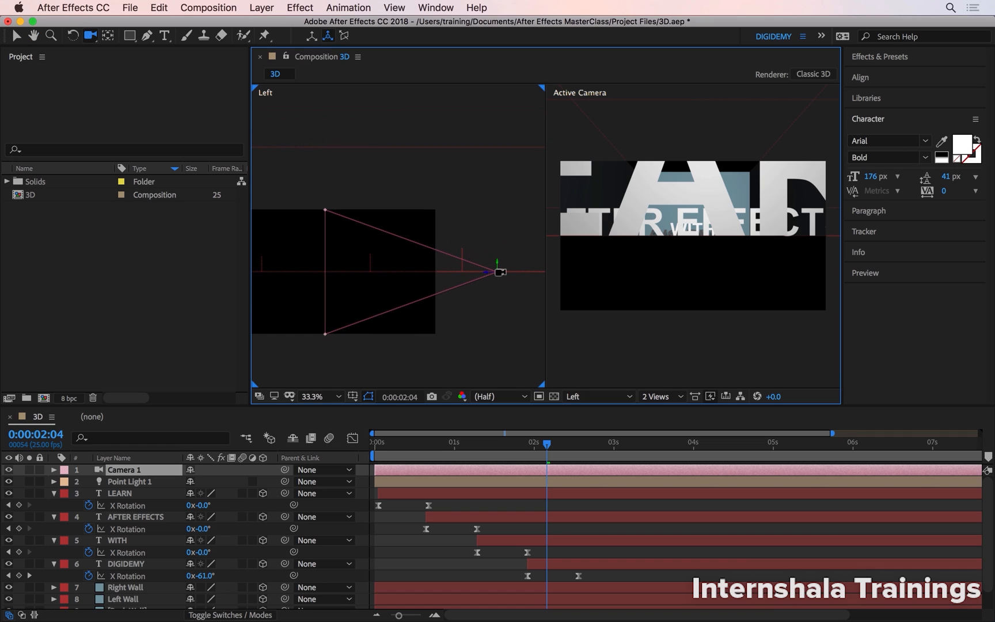
{"action": "left_click", "coordinate": [17, 37]}
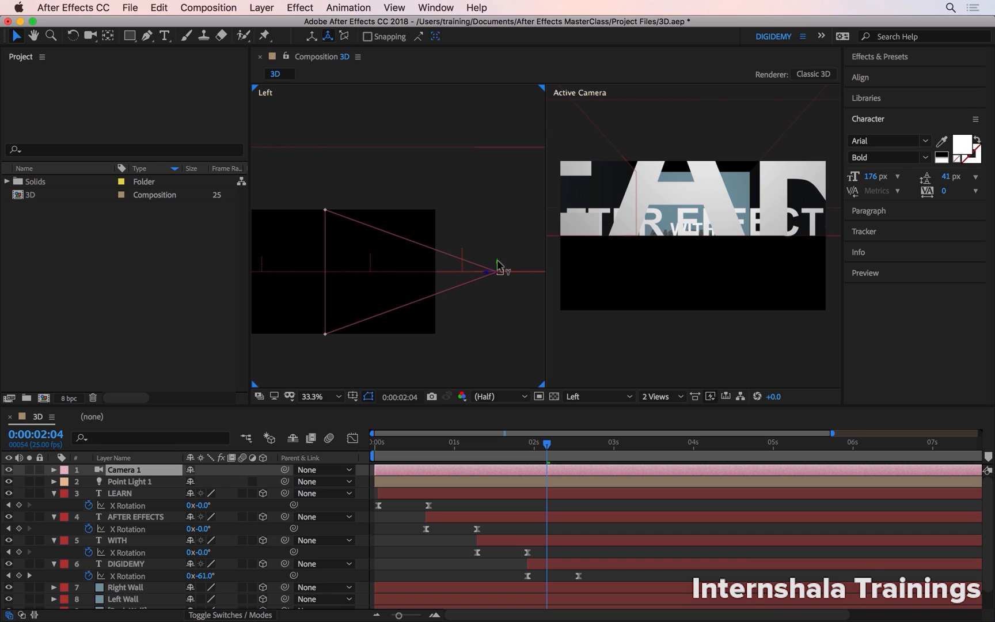
{"action": "left_click_drag", "start_coordinate": [498, 268], "coordinate": [500, 254]}
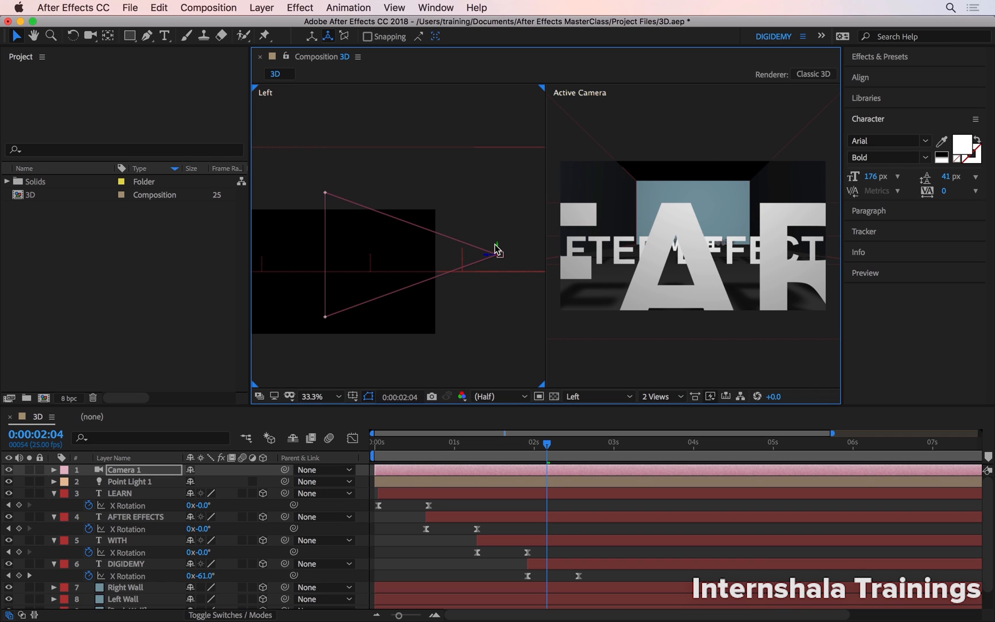
Raise Camera 1 further along its vertical axis in the Left view, and change the viewer layout to 4 Views.
{"action": "left_click_drag", "start_coordinate": [499, 249], "coordinate": [500, 187]}
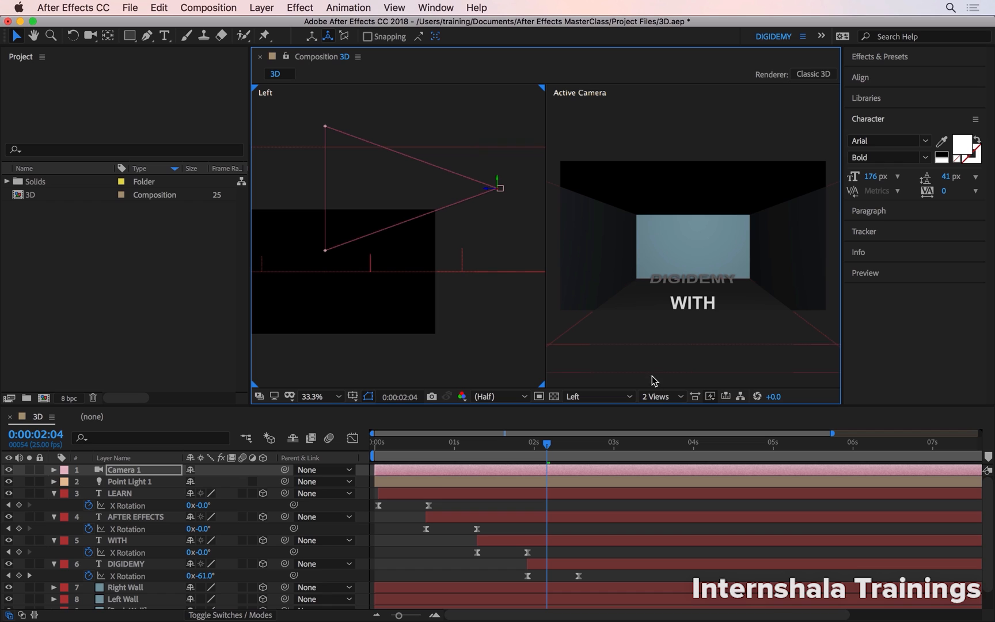
{"action": "left_click", "coordinate": [662, 397]}
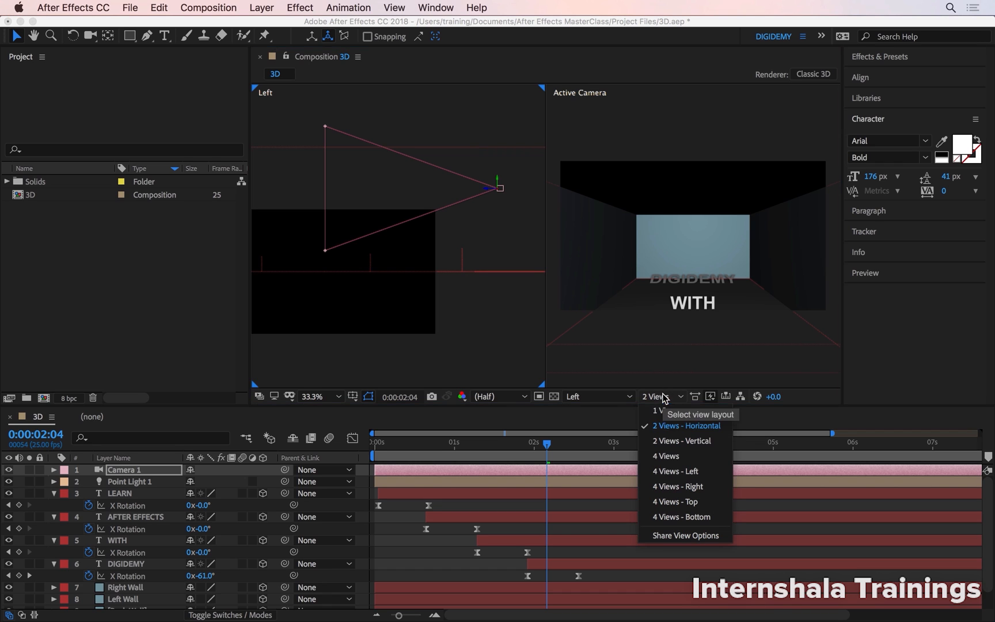
{"action": "left_click", "coordinate": [666, 456]}
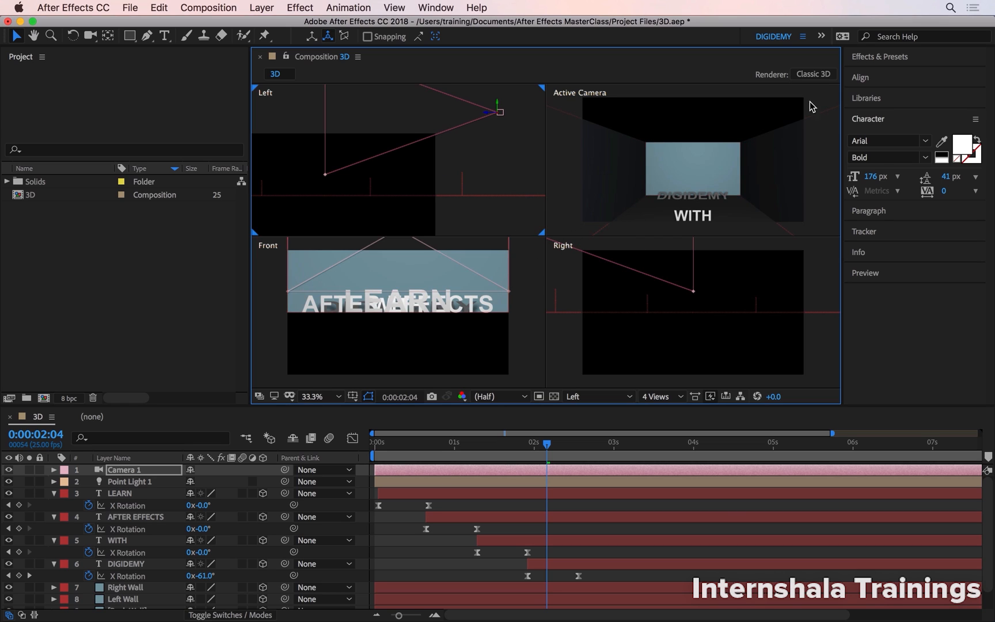
Close the Effects & Presets panel group and the Project panel, and make the Composition viewer taller.
{"action": "right_click", "coordinate": [863, 60]}
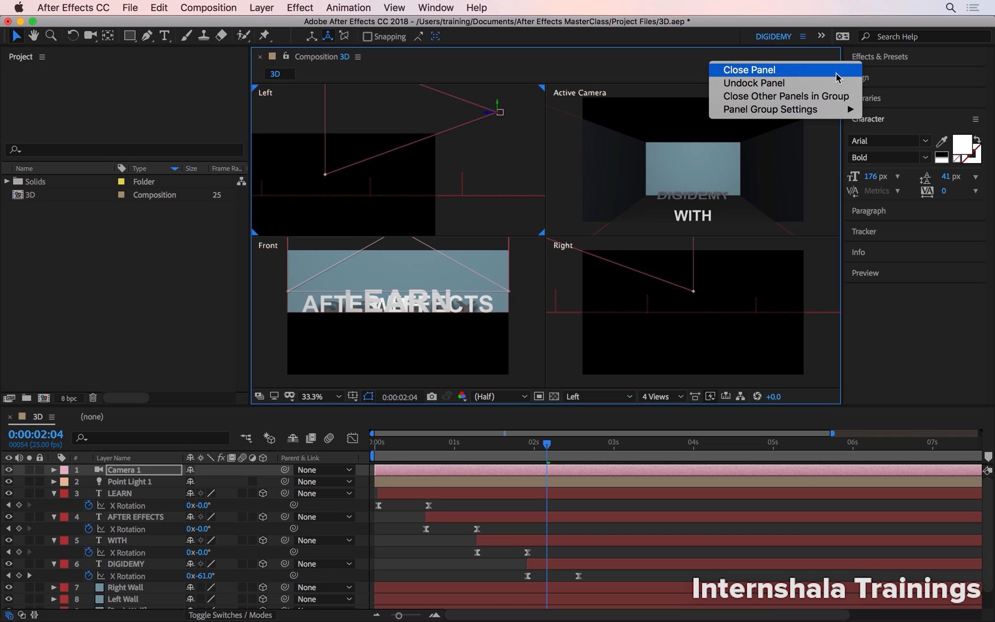
{"action": "left_click", "coordinate": [827, 97]}
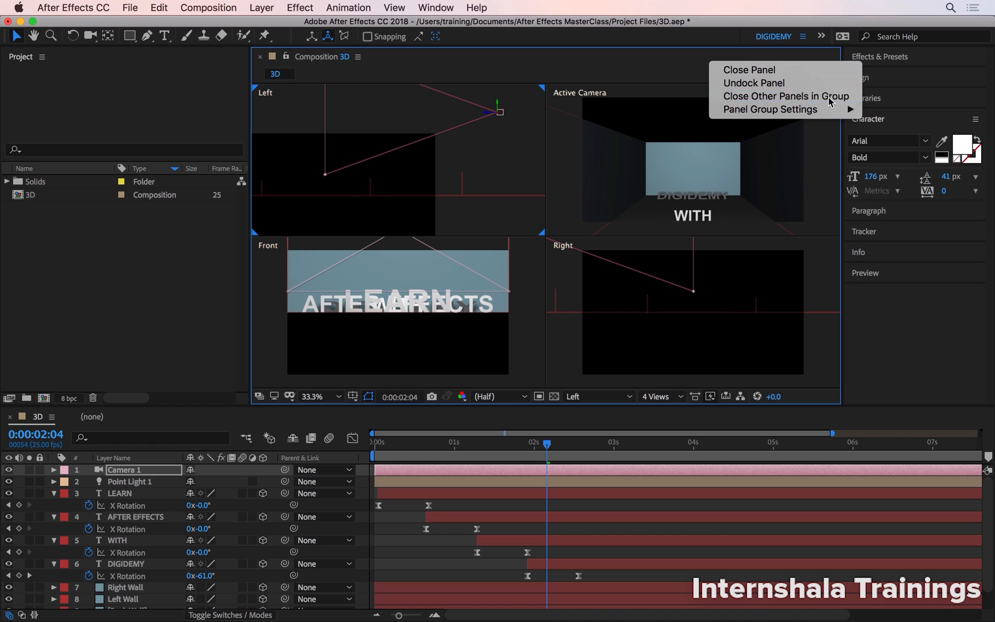
{"action": "right_click", "coordinate": [872, 58]}
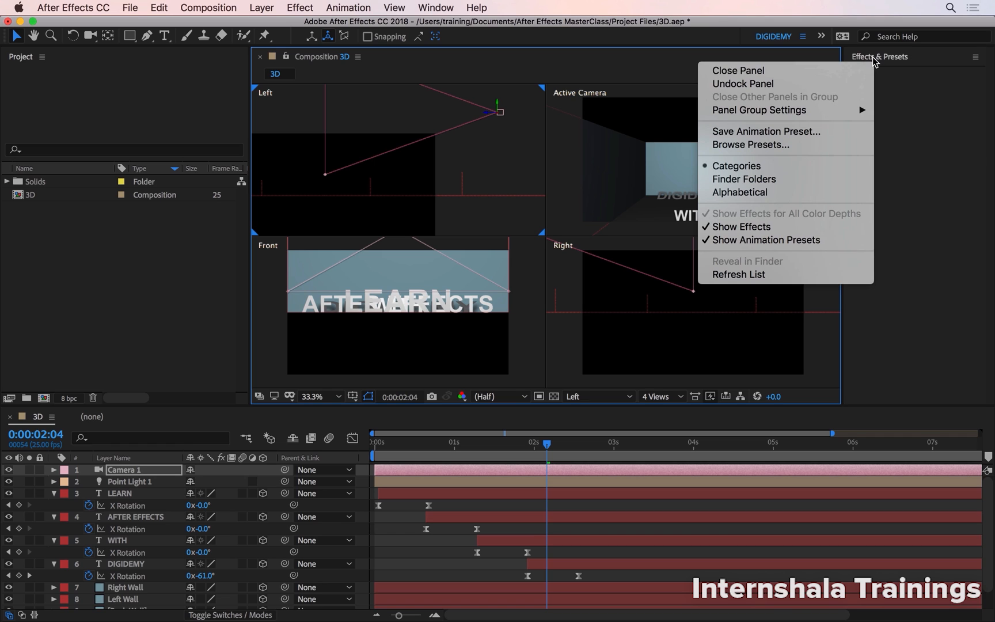
{"action": "left_click", "coordinate": [845, 69]}
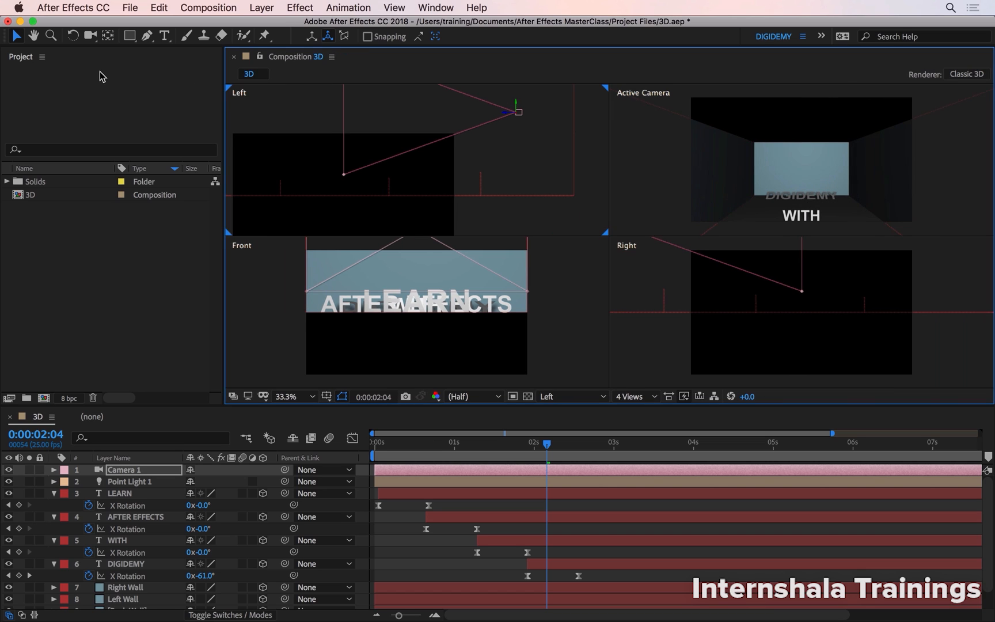
{"action": "right_click", "coordinate": [24, 60]}
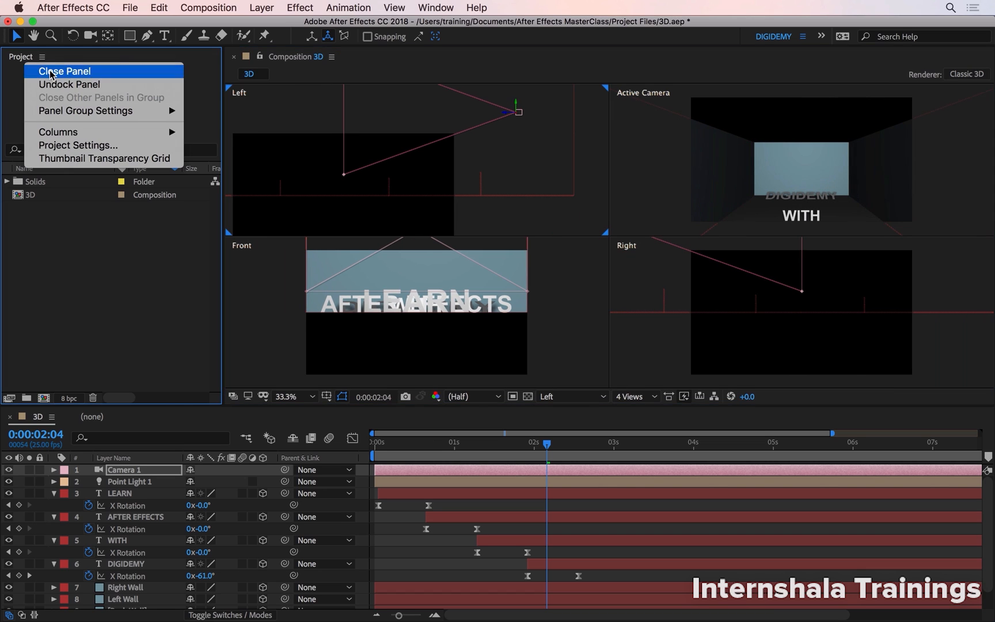
{"action": "left_click", "coordinate": [51, 71]}
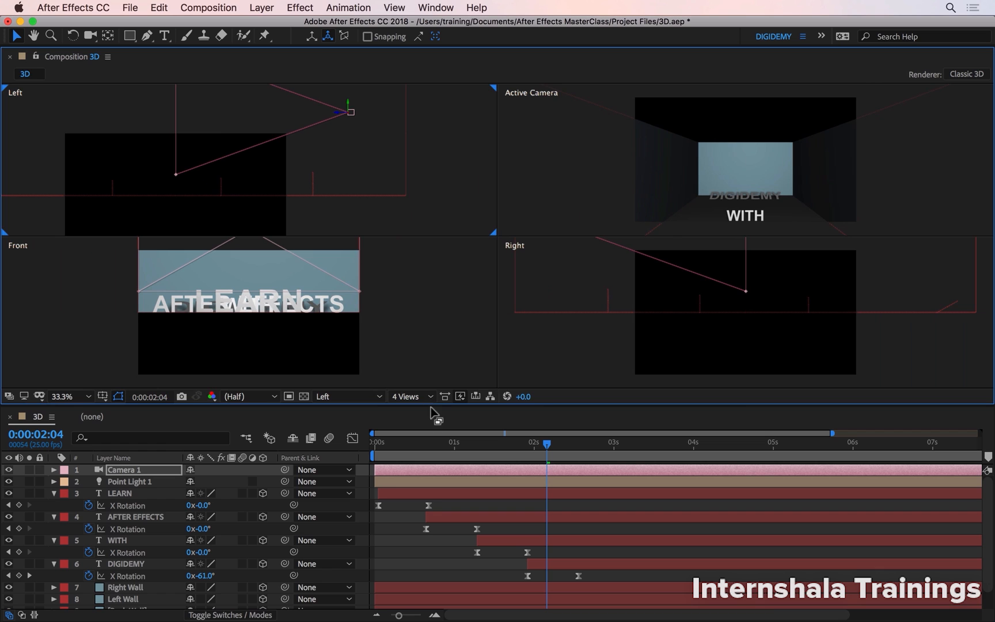
{"action": "left_click_drag", "start_coordinate": [436, 406], "coordinate": [426, 455]}
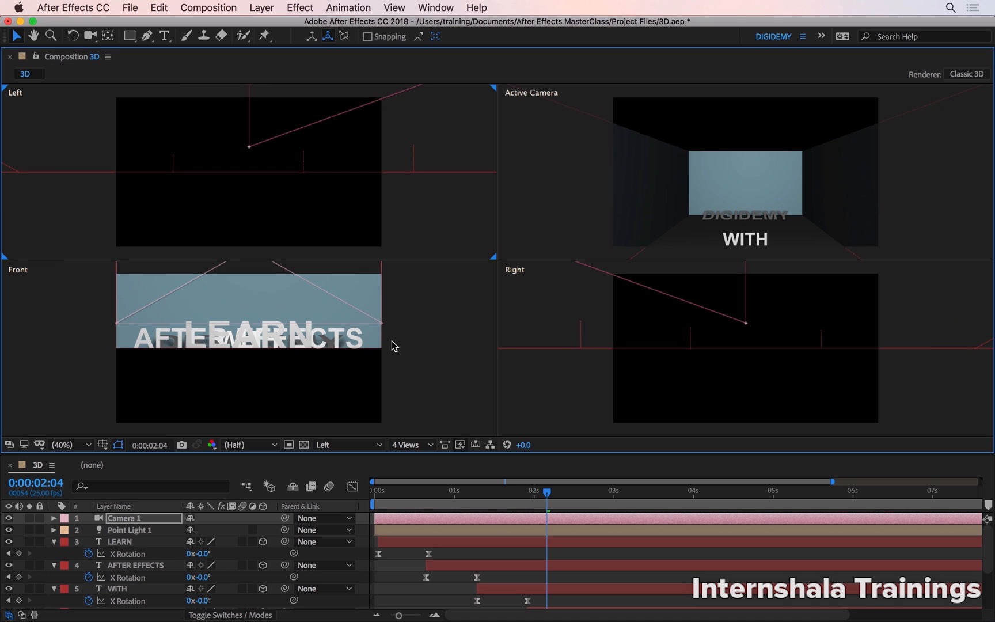
Change the Left viewport to Active Camera and the original Active Camera viewport to Top.
{"action": "left_click", "coordinate": [428, 332]}
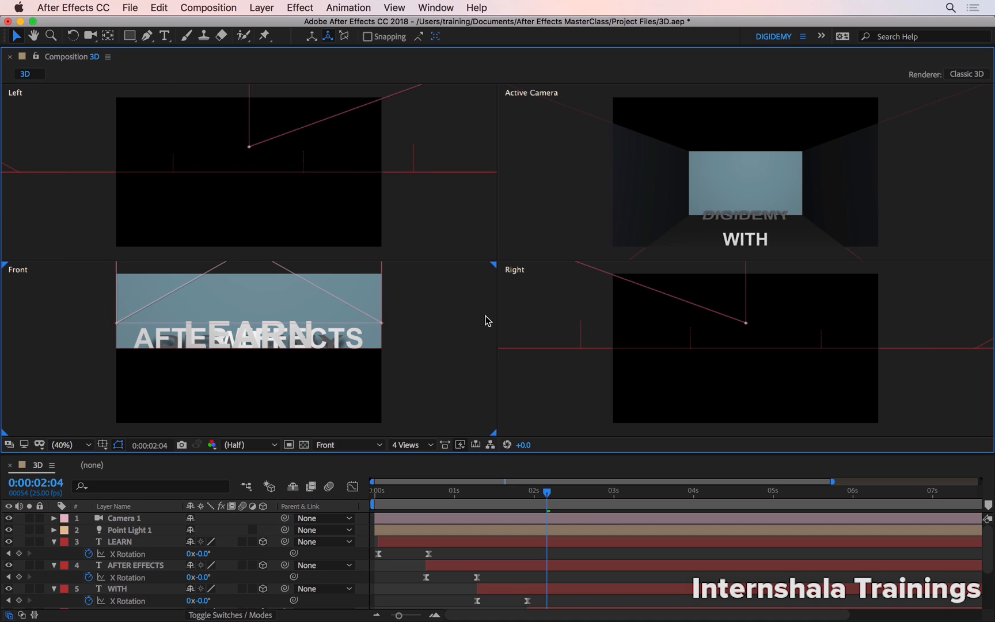
{"action": "left_click", "coordinate": [563, 214]}
{"action": "left_click", "coordinate": [530, 311]}
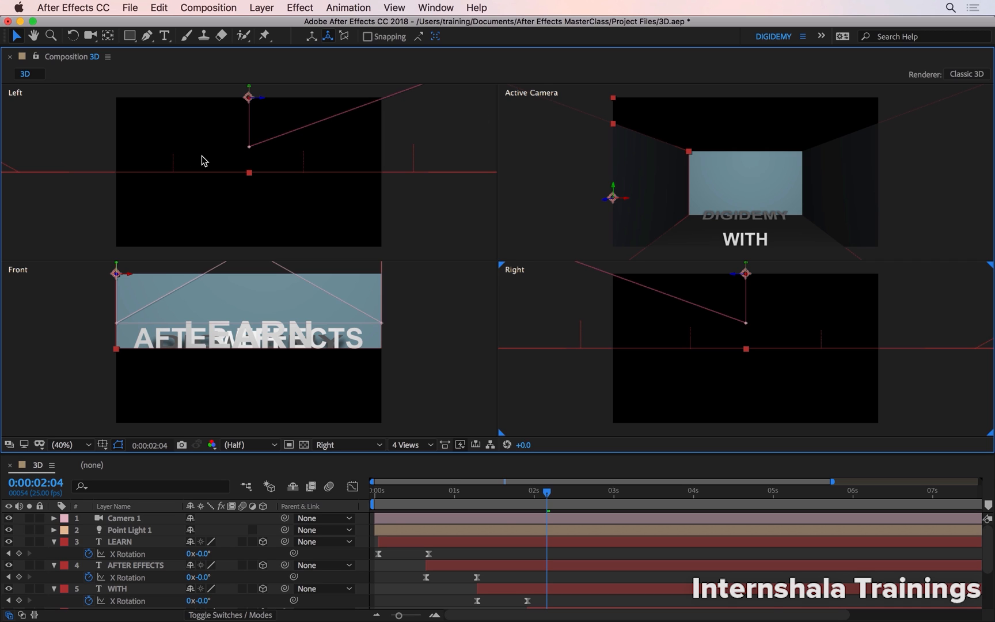
{"action": "left_click", "coordinate": [439, 223]}
{"action": "left_click", "coordinate": [368, 445]}
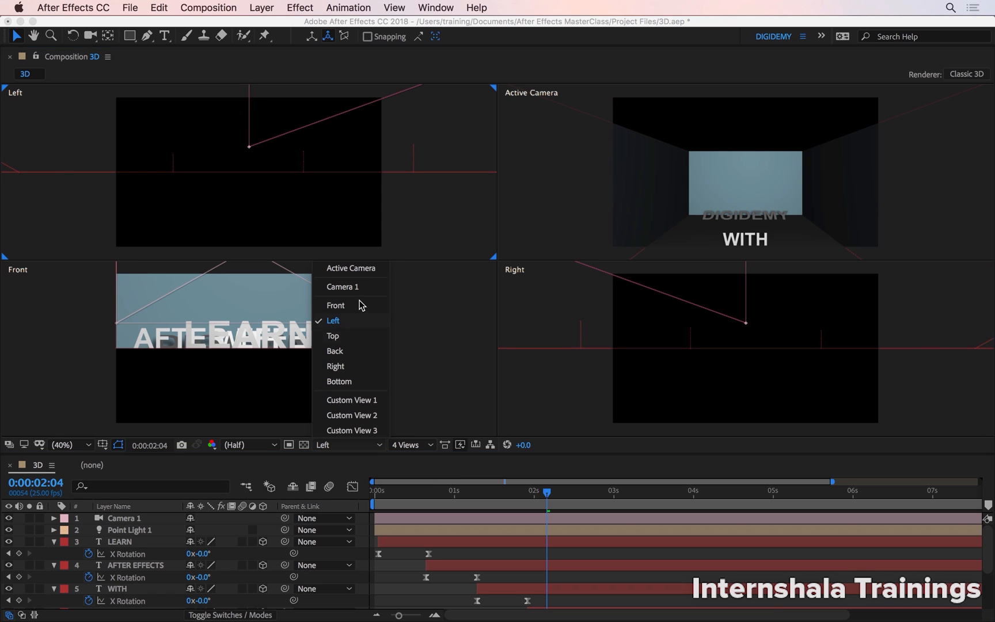
{"action": "left_click", "coordinate": [365, 270]}
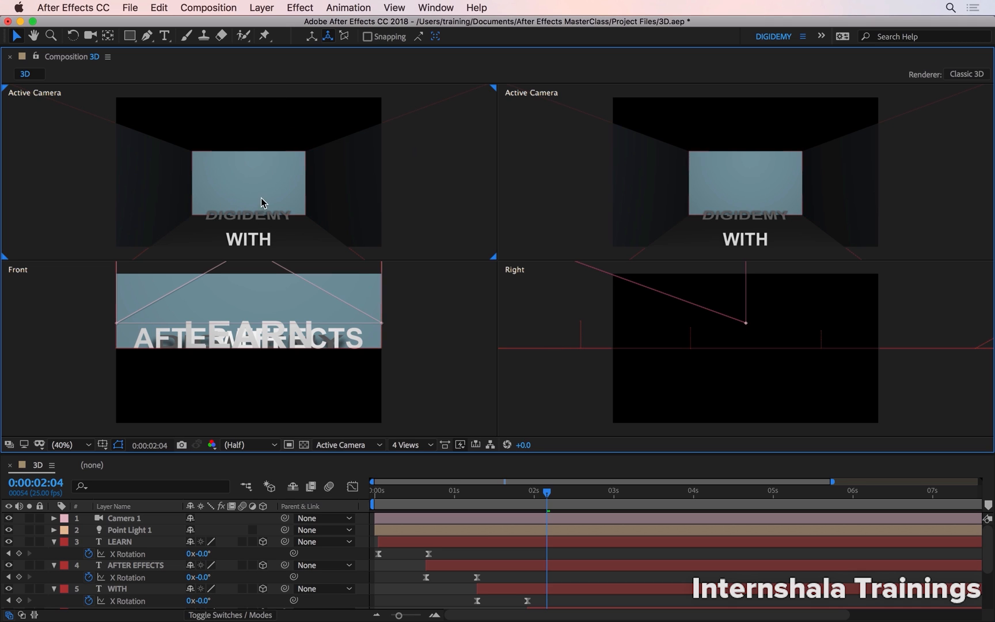
{"action": "left_click", "coordinate": [541, 179]}
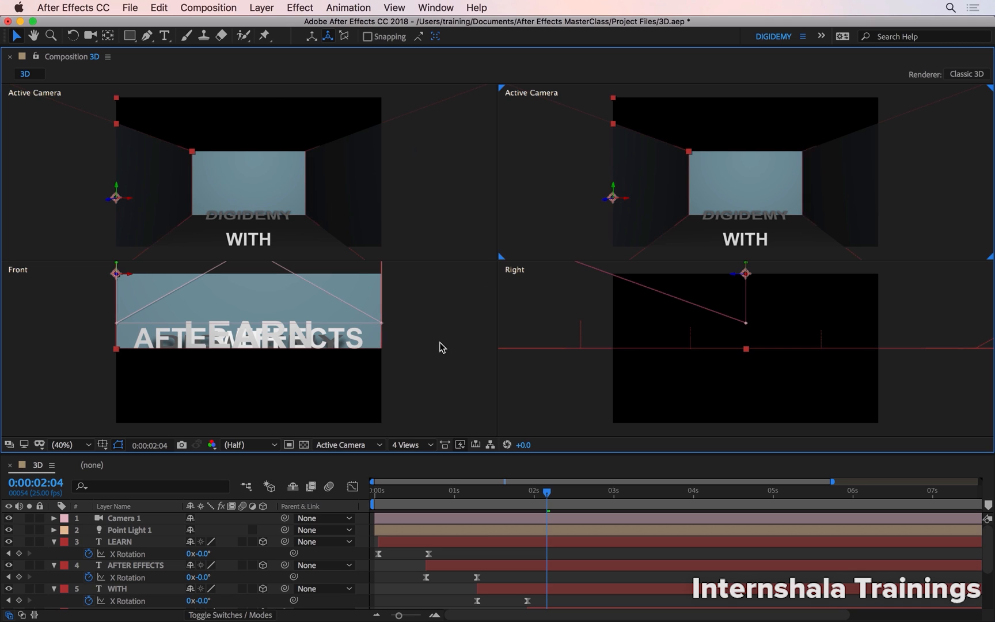
{"action": "left_click", "coordinate": [351, 445]}
{"action": "left_click", "coordinate": [352, 335]}
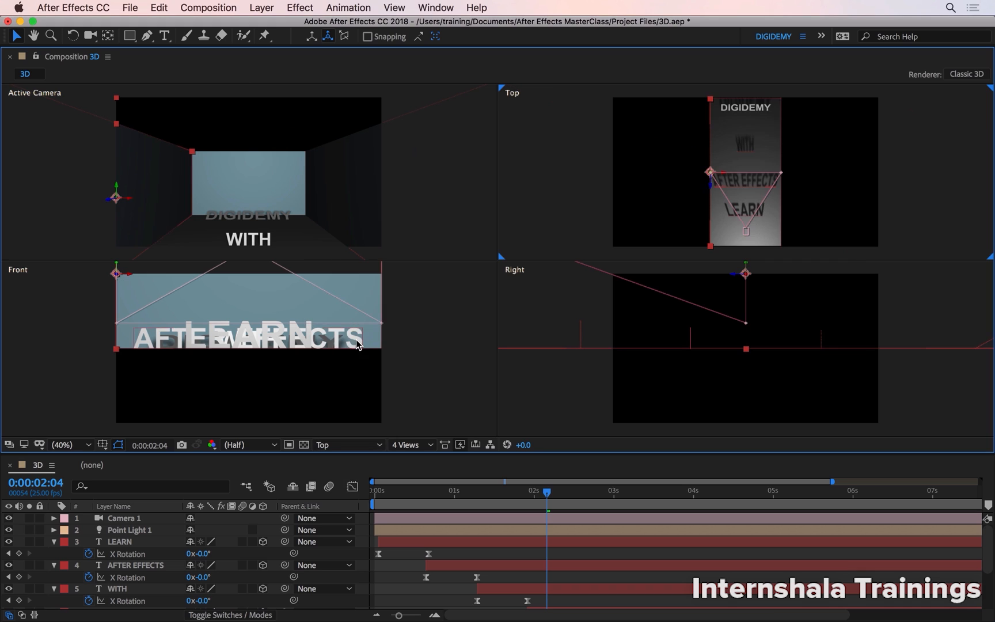
Change the Front viewport to Left and the Right viewport to Custom View 1.
{"action": "left_click", "coordinate": [423, 326]}
{"action": "left_click", "coordinate": [349, 445]}
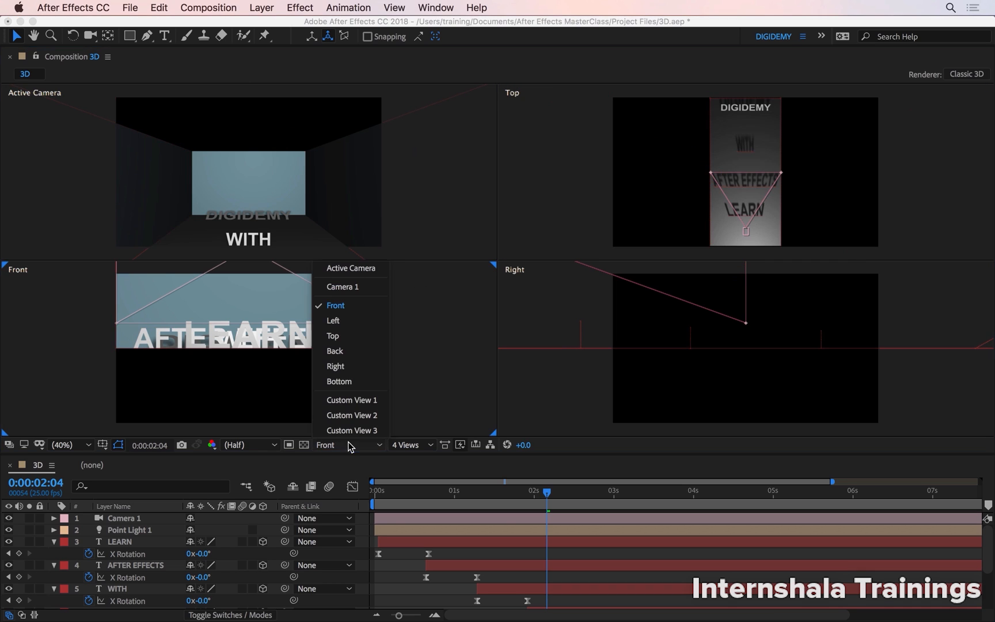
{"action": "left_click", "coordinate": [358, 322]}
{"action": "left_click", "coordinate": [566, 343]}
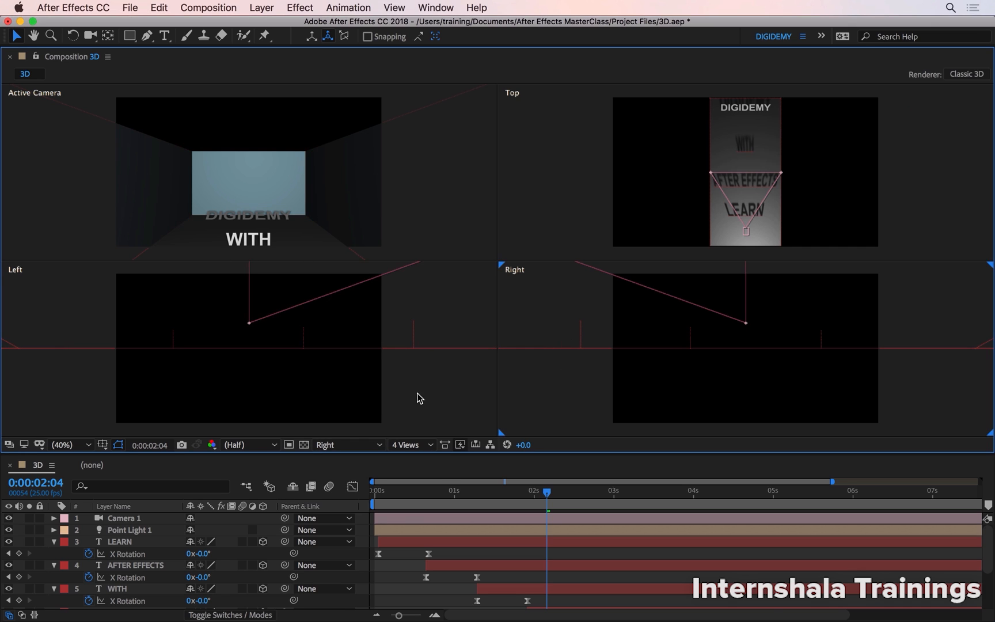
{"action": "left_click", "coordinate": [364, 445]}
{"action": "left_click", "coordinate": [367, 404]}
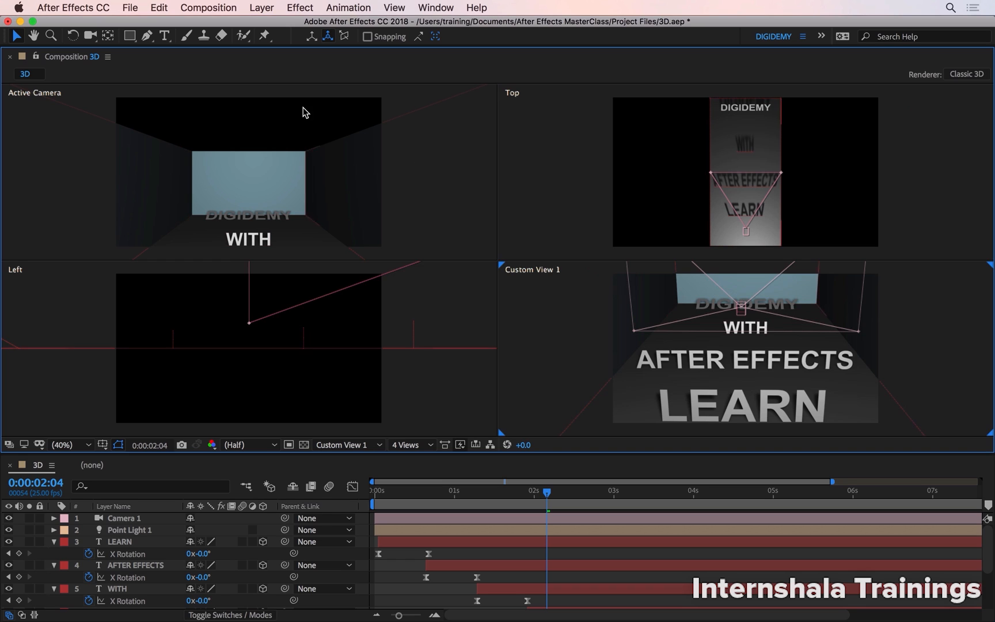
Orbit Custom View 1 slightly sideways with the Unified Camera Tool, try turning the Active Camera view, and undo that turn.
{"action": "left_click", "coordinate": [90, 35]}
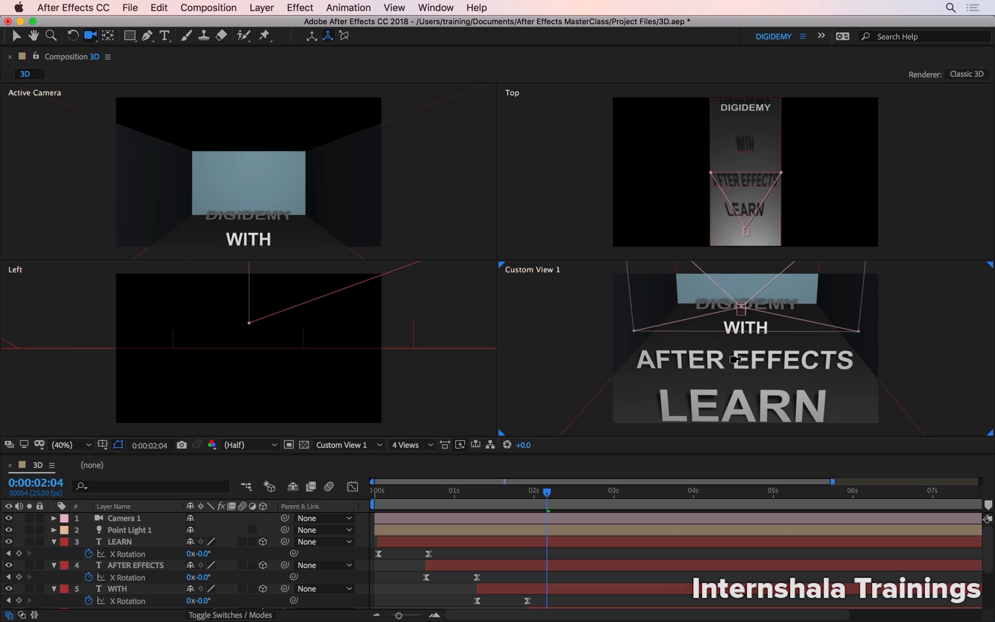
{"action": "mouse_move", "coordinate": [743, 363]}
{"action": "left_mouse_down"}
{"action": "mouse_move", "coordinate": [766, 368]}
{"action": "mouse_move", "coordinate": [731, 369]}
{"action": "left_mouse_up"}
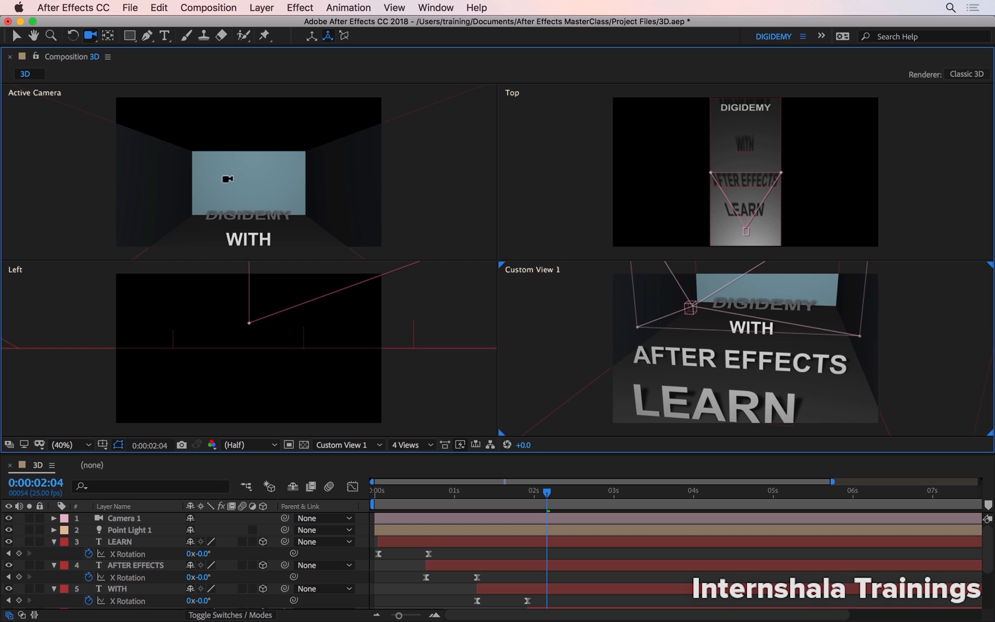
{"action": "mouse_move", "coordinate": [228, 180]}
{"action": "left_mouse_down"}
{"action": "mouse_move", "coordinate": [220, 166]}
{"action": "mouse_move", "coordinate": [238, 176]}
{"action": "mouse_move", "coordinate": [217, 185]}
{"action": "mouse_move", "coordinate": [224, 180]}
{"action": "left_mouse_up"}
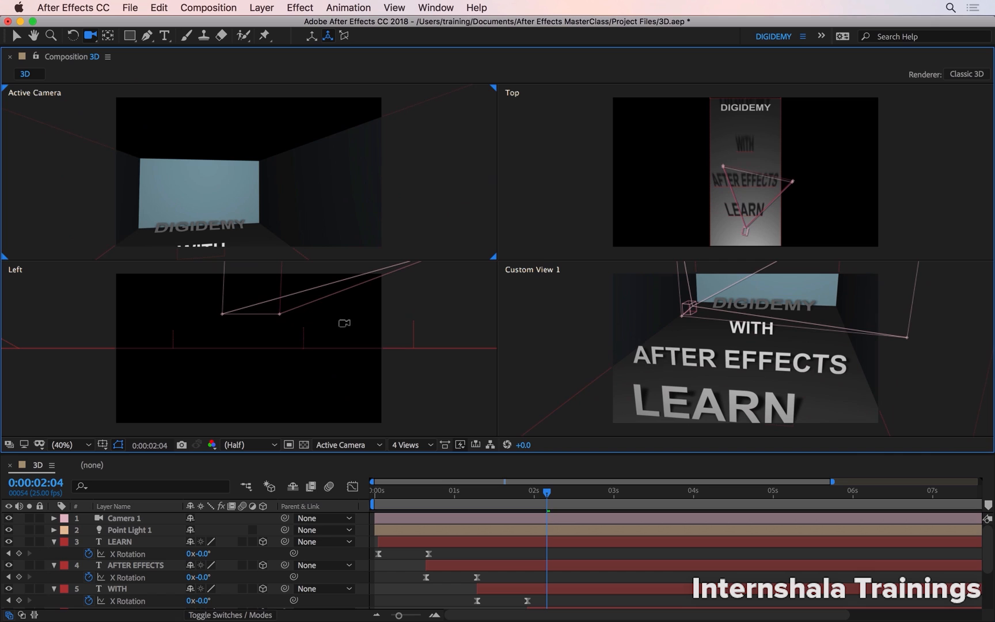
{"action": "key", "text": "super+z"}
Orbit Custom View 1 to a steeper angle from above and pull it back until the whole room fits.
{"action": "left_click", "coordinate": [754, 328]}
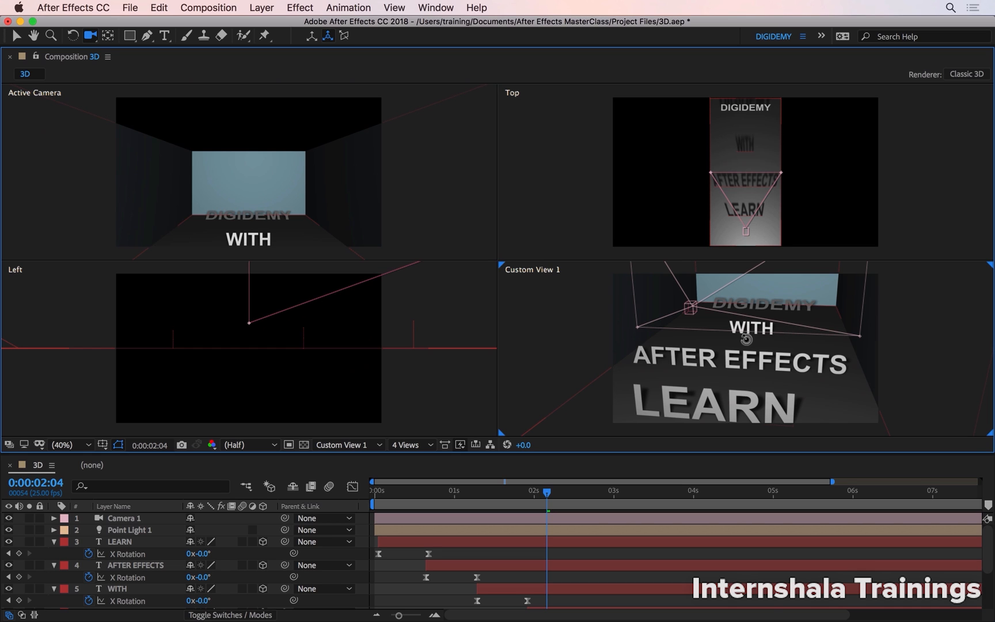
{"action": "left_click_drag", "start_coordinate": [746, 339], "coordinate": [745, 343]}
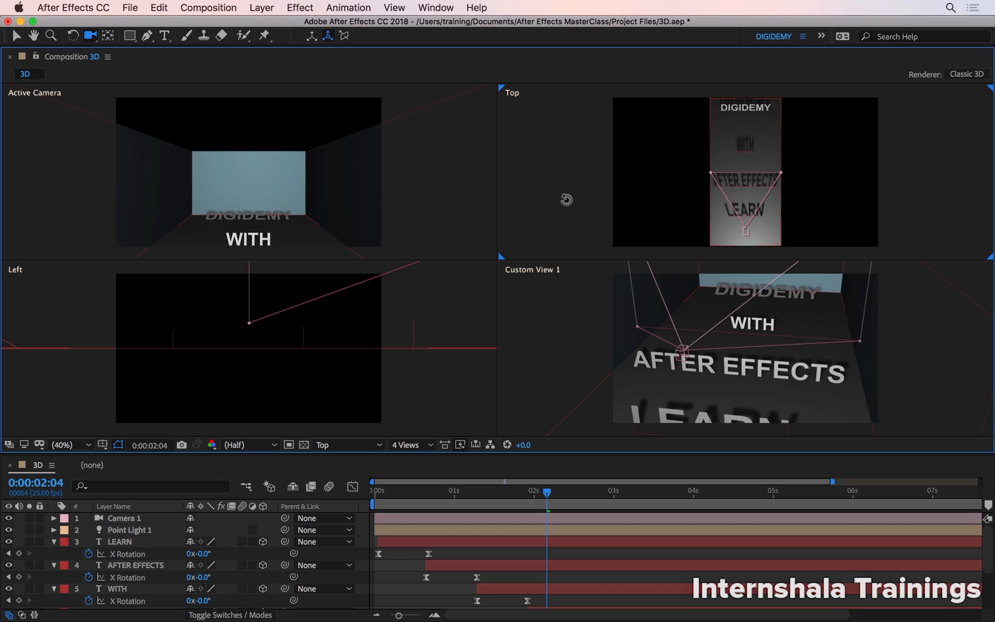
{"action": "left_click", "coordinate": [414, 288]}
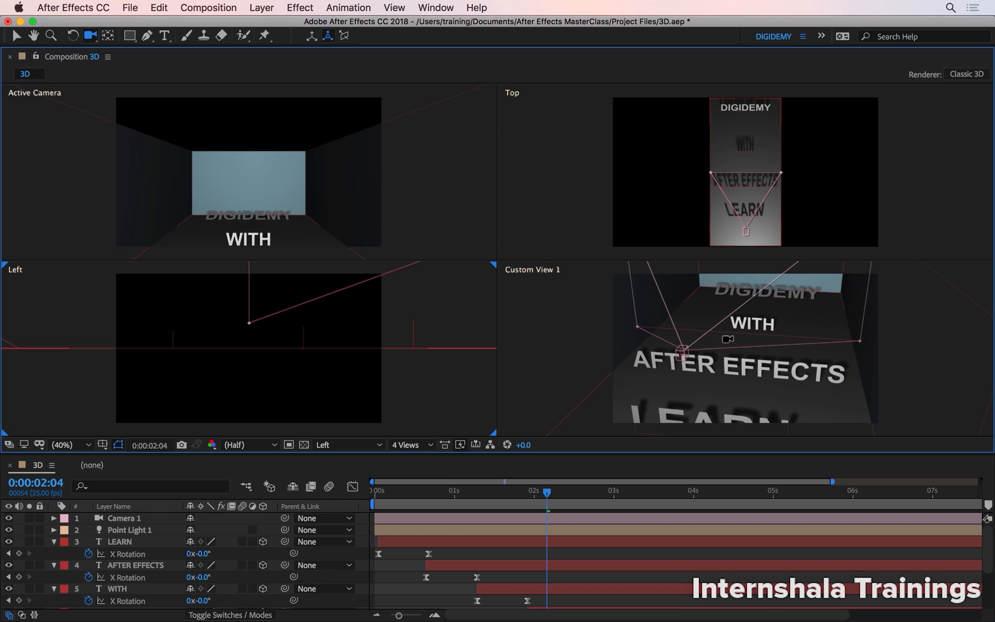
{"action": "key", "text": "c"}
{"action": "key", "text": "c"}
{"action": "left_click_drag", "start_coordinate": [739, 351], "coordinate": [606, 401]}
Enlarge the Top view slightly with the Track Z tool and shift it down with the Track XY tool.
{"action": "left_click", "coordinate": [738, 249]}
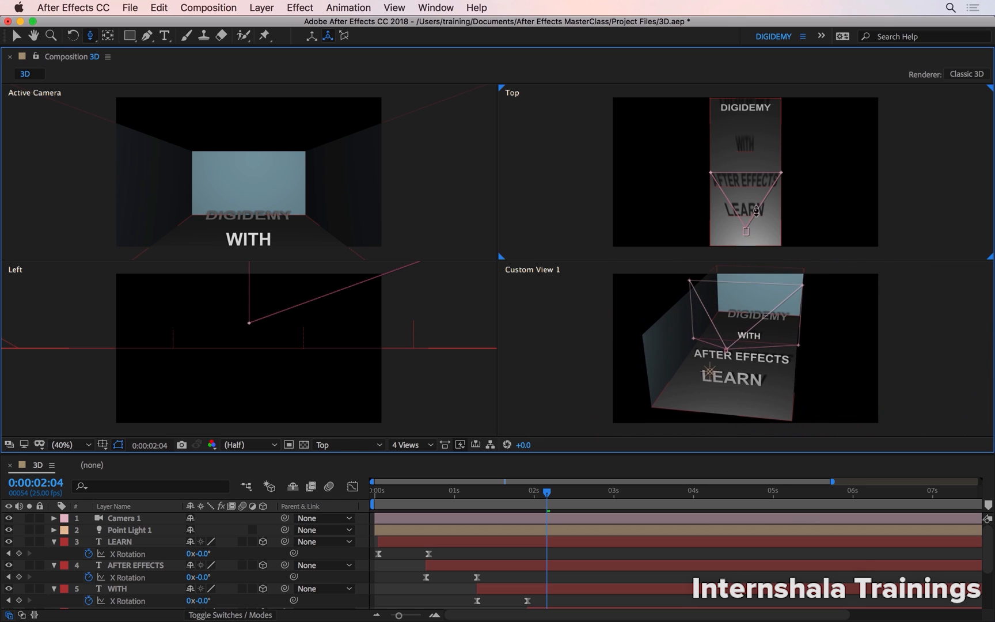
{"action": "left_click_drag", "start_coordinate": [751, 216], "coordinate": [778, 205]}
{"action": "key", "text": "c"}
{"action": "key", "text": "c"}
{"action": "key", "text": "c"}
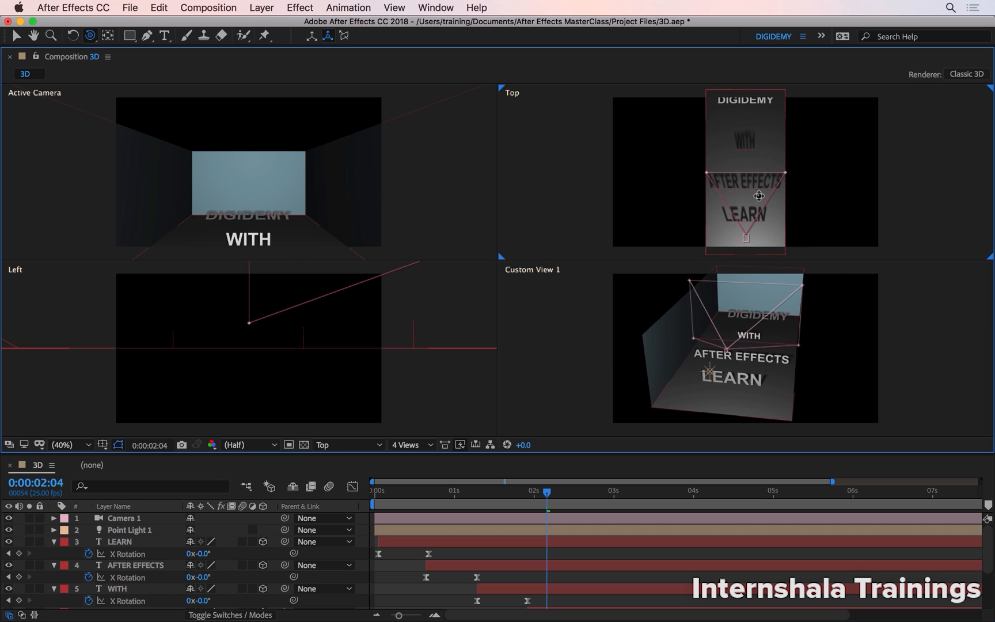
{"action": "left_click_drag", "start_coordinate": [754, 196], "coordinate": [752, 206]}
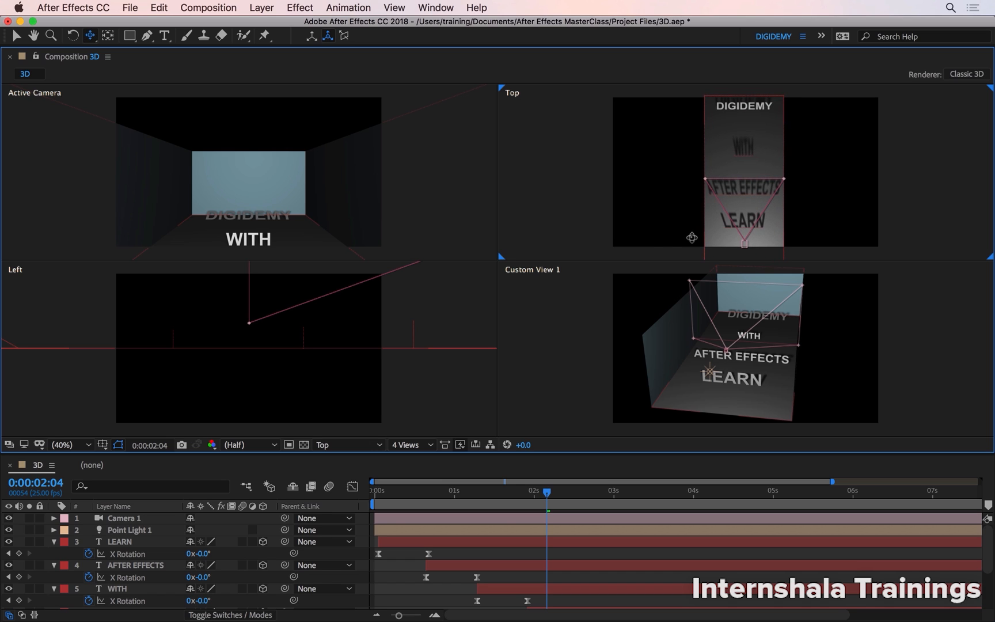
Pull the Left view back and reposition it so the room, the camera and the light all fit.
{"action": "key", "text": "c"}
{"action": "left_click_drag", "start_coordinate": [373, 330], "coordinate": [283, 354]}
{"action": "key", "text": "c"}
{"action": "key", "text": "c"}
{"action": "key", "text": "c"}
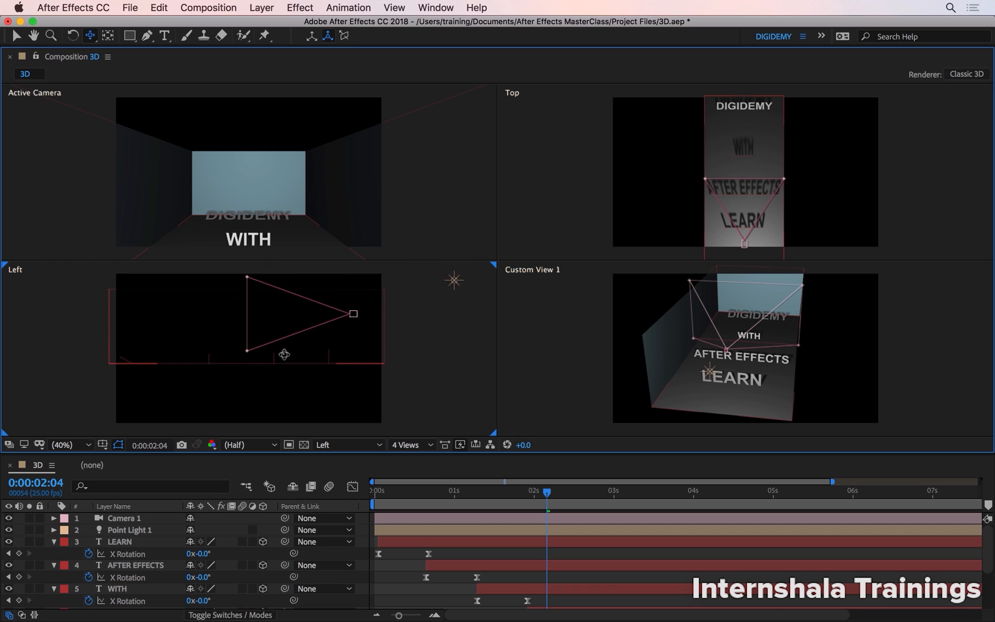
{"action": "scroll", "coordinate": [284, 355], "scroll_direction": "up", "scroll_amount": 4}
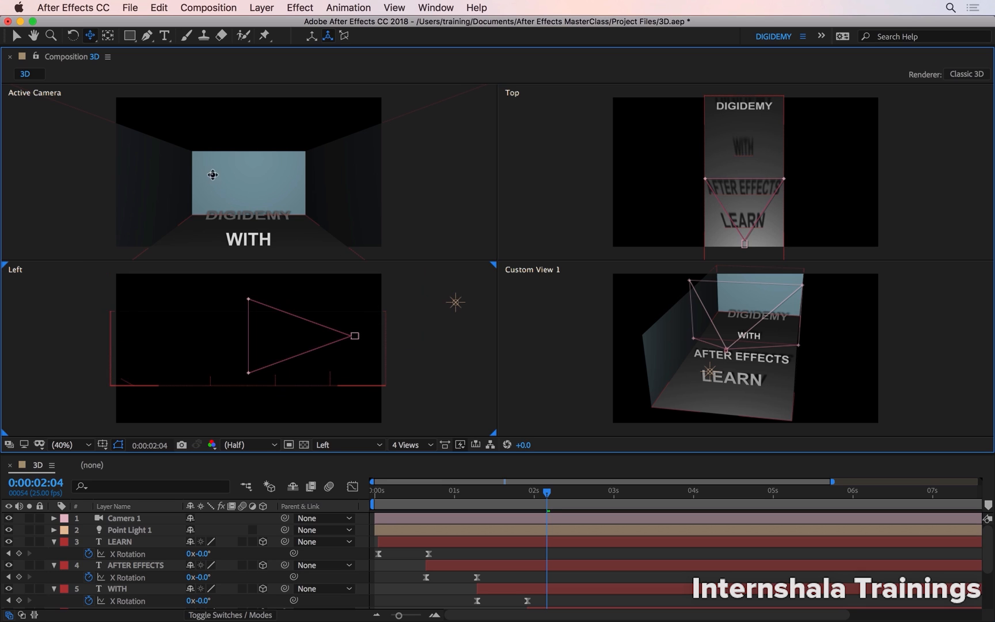
Select Camera 1 in the Left view and collapse the LEARN, AFTER EFFECTS, WITH and DIGIDEMY layers in the timeline.
{"action": "left_click", "coordinate": [16, 37]}
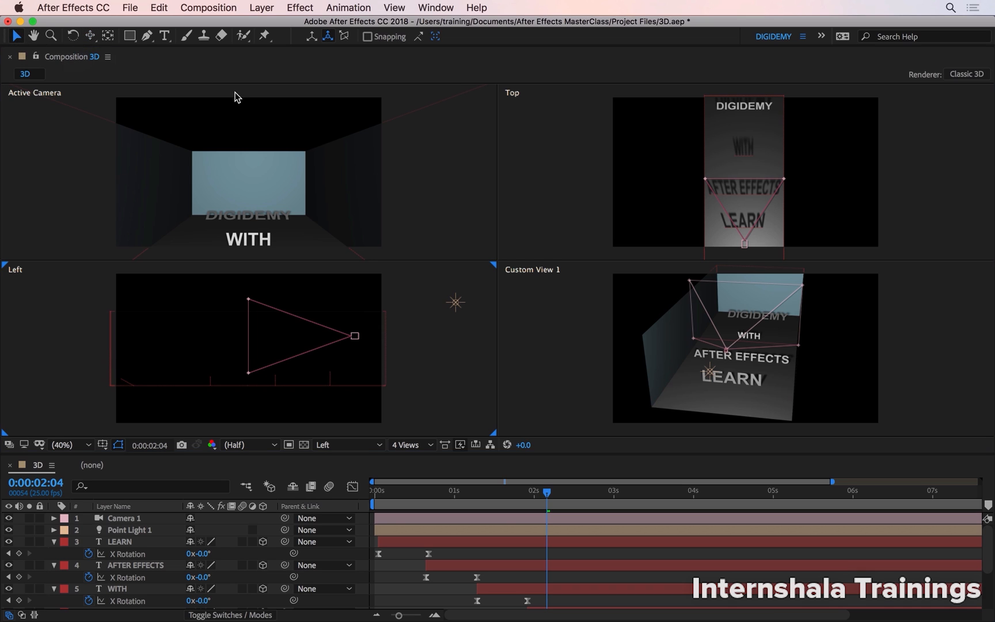
{"action": "left_click", "coordinate": [356, 339]}
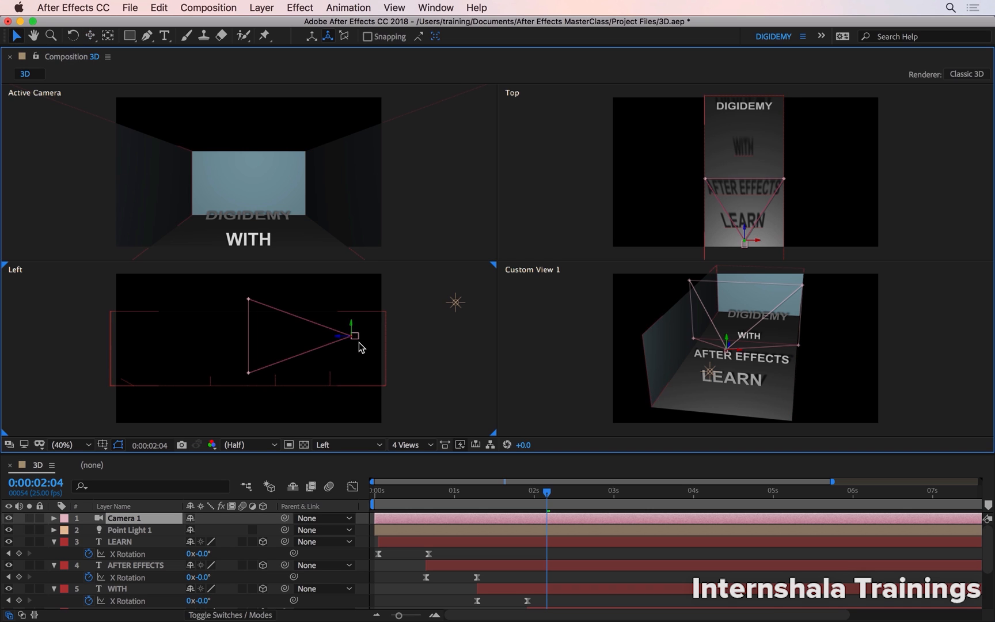
{"action": "left_click", "coordinate": [54, 541]}
{"action": "left_click", "coordinate": [54, 553]}
{"action": "left_click", "coordinate": [54, 565]}
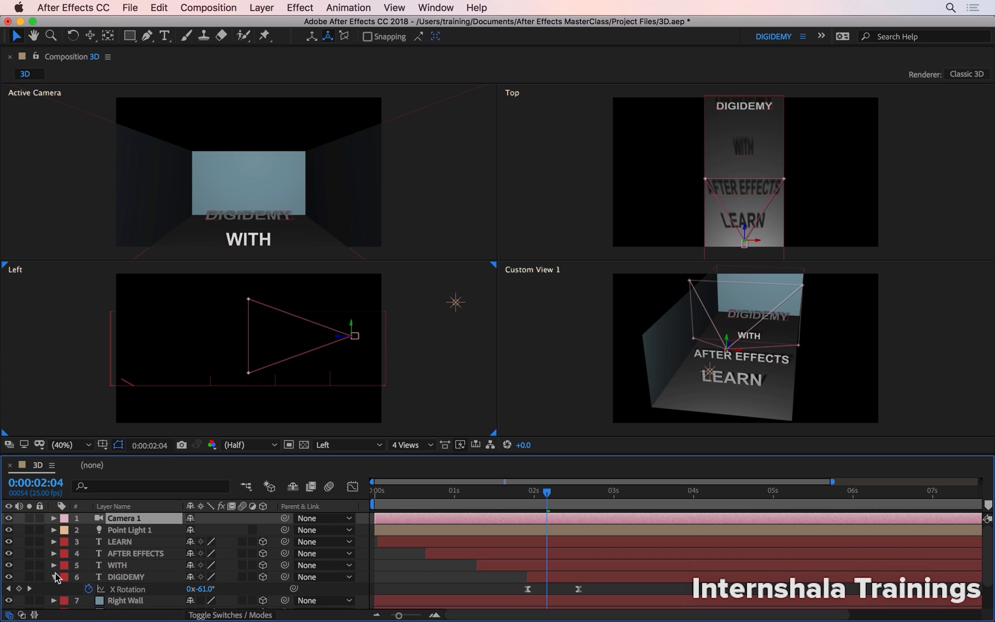
{"action": "left_click", "coordinate": [54, 577]}
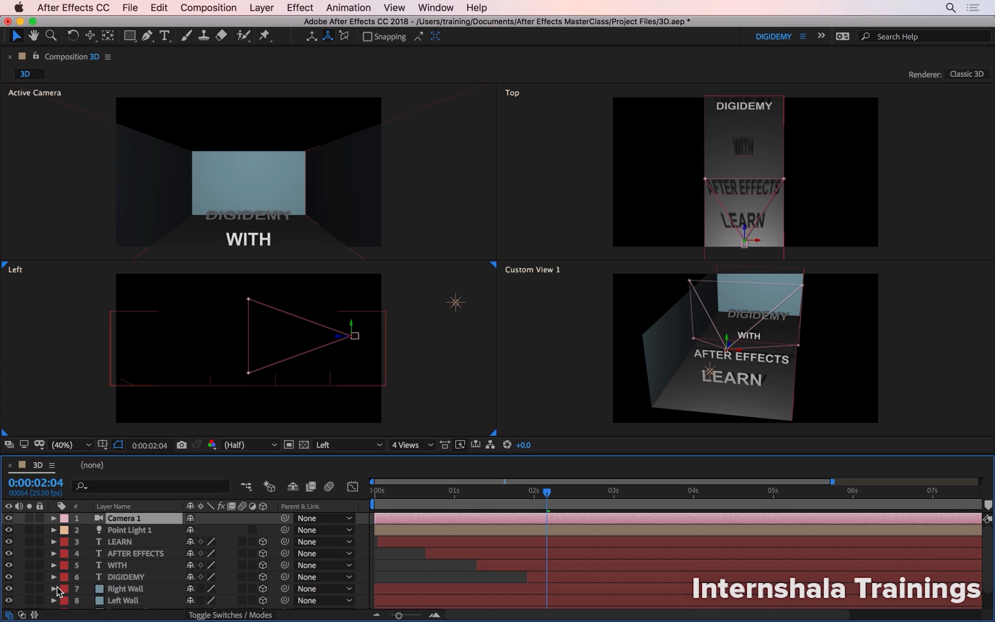
Lock every layer below Camera 1, from Point Light 1 through Floor, leaving only the camera editable.
{"action": "left_click", "coordinate": [123, 544]}
{"action": "left_click", "coordinate": [129, 529]}
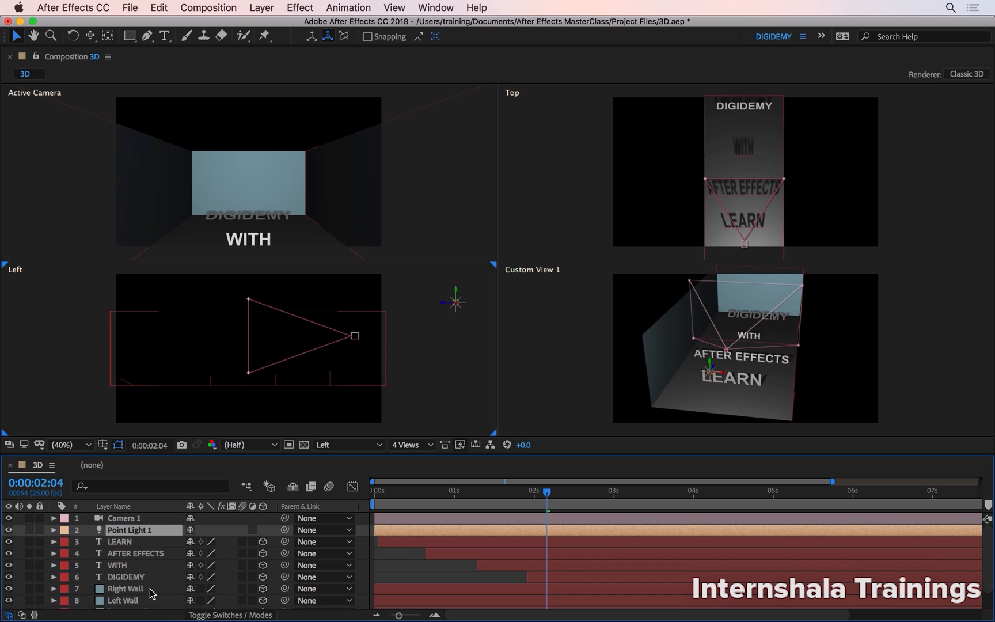
{"action": "scroll", "coordinate": [157, 577], "scroll_direction": "down", "scroll_amount": 2}
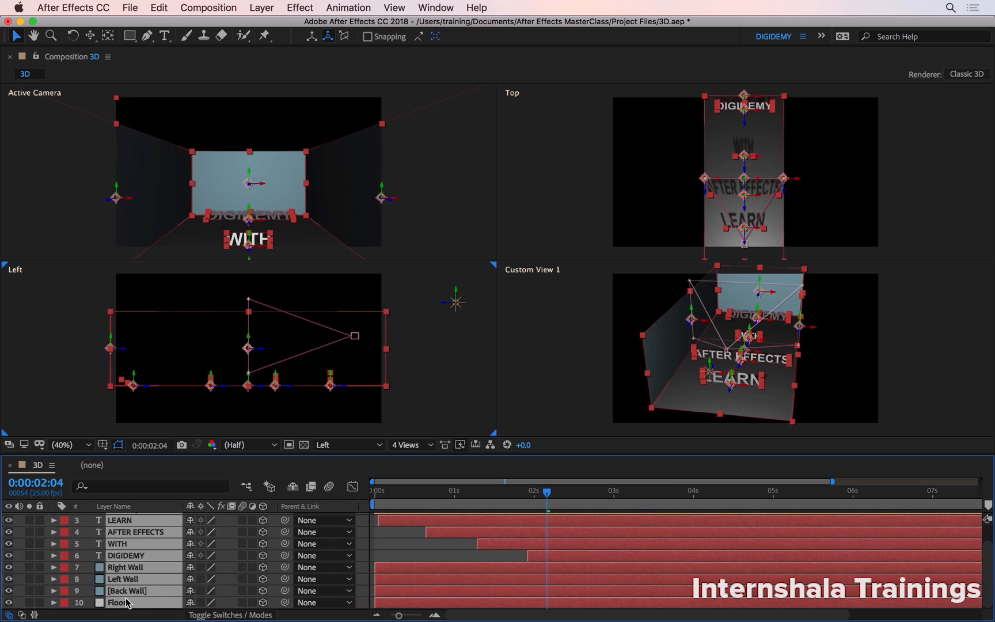
{"action": "key", "text": "super+a"}
{"action": "left_click_drag", "start_coordinate": [39, 520], "coordinate": [39, 602]}
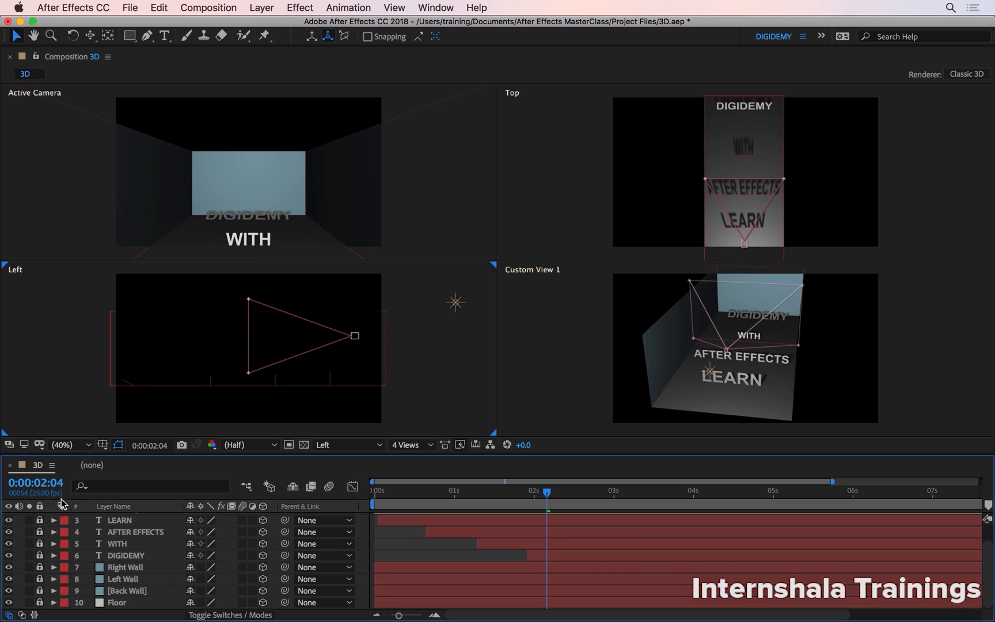
{"action": "left_click", "coordinate": [299, 387]}
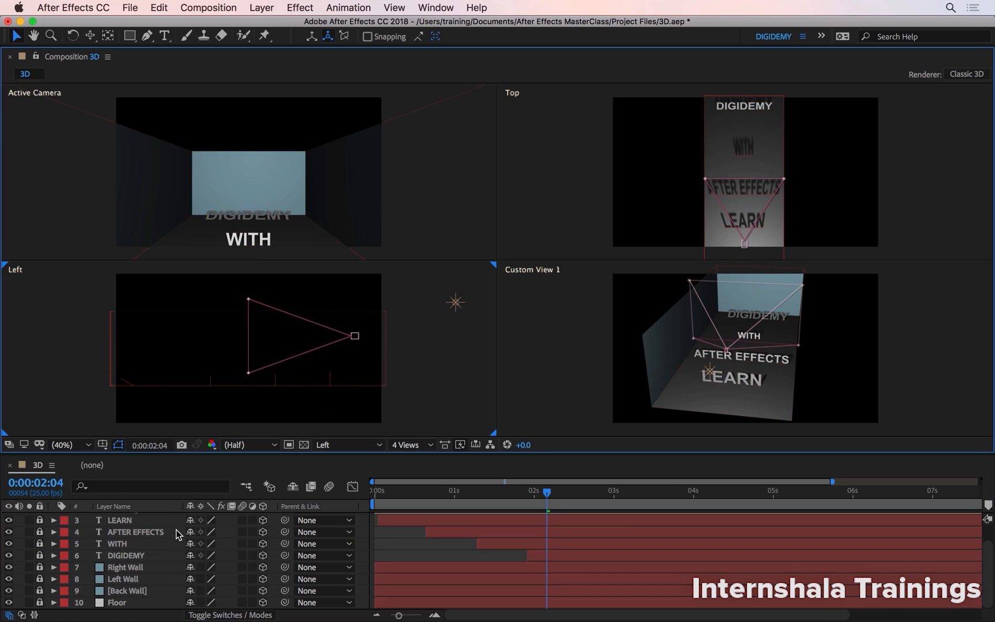
{"action": "scroll", "coordinate": [179, 547], "scroll_direction": "up", "scroll_amount": 2}
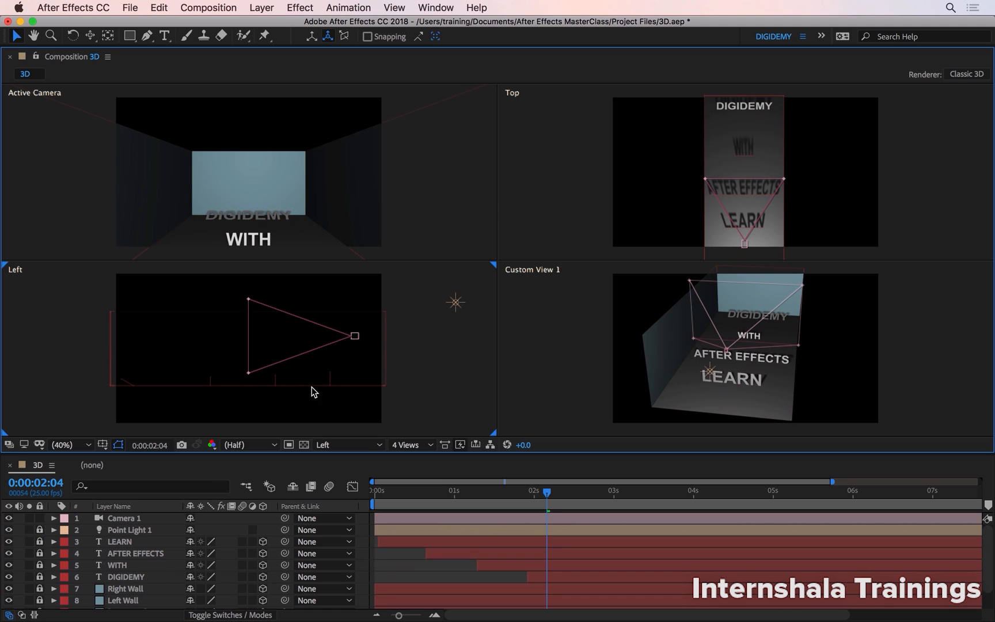
Pull Camera 1 back along its Z axis in the Left view to a Z position of about -3482.
{"action": "left_click", "coordinate": [355, 337]}
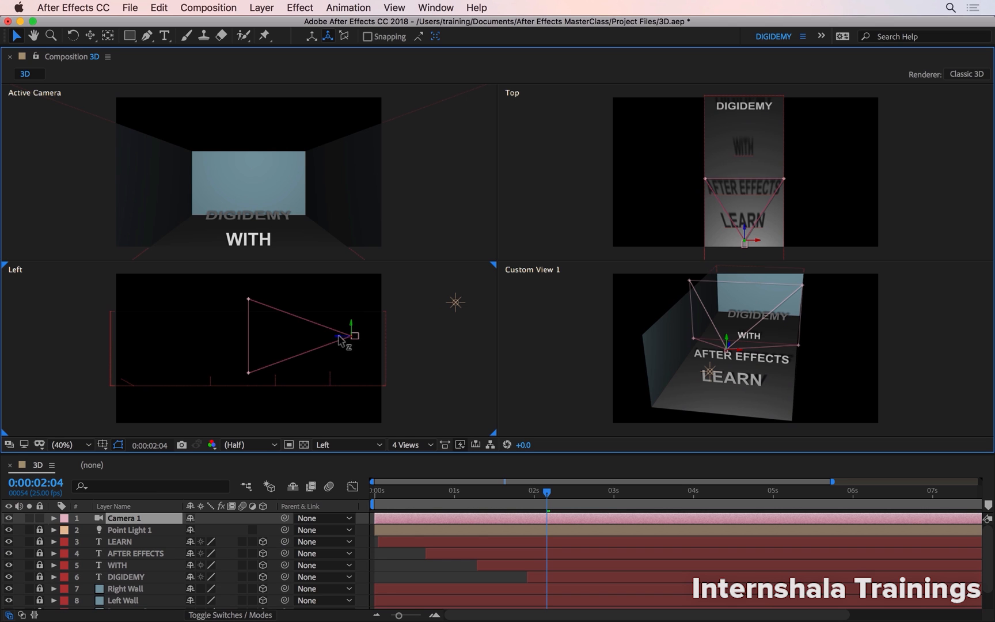
{"action": "left_click_drag", "start_coordinate": [340, 340], "coordinate": [486, 340]}
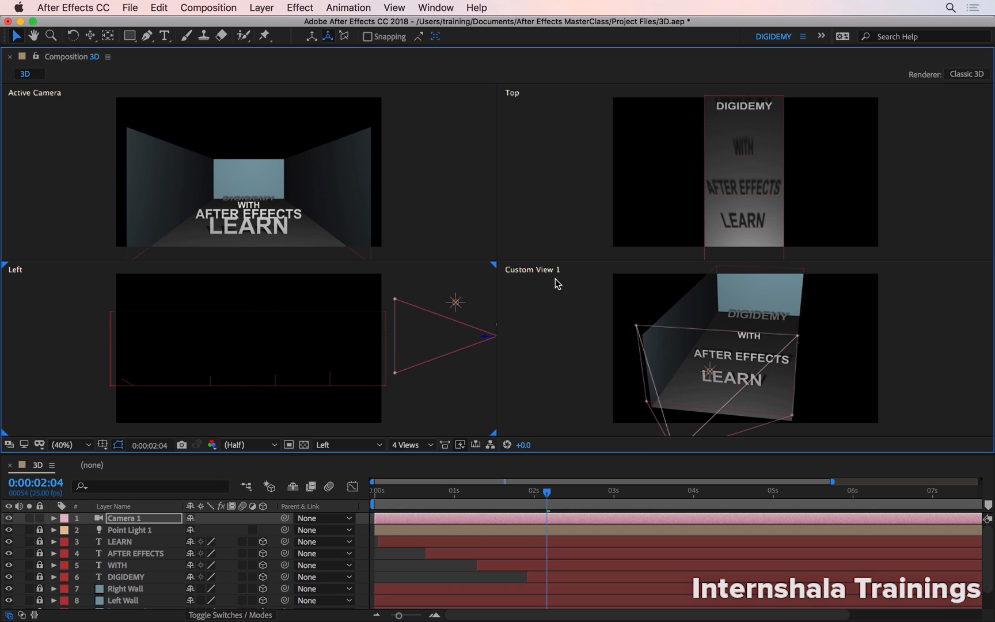
{"action": "left_click_drag", "start_coordinate": [489, 340], "coordinate": [436, 356]}
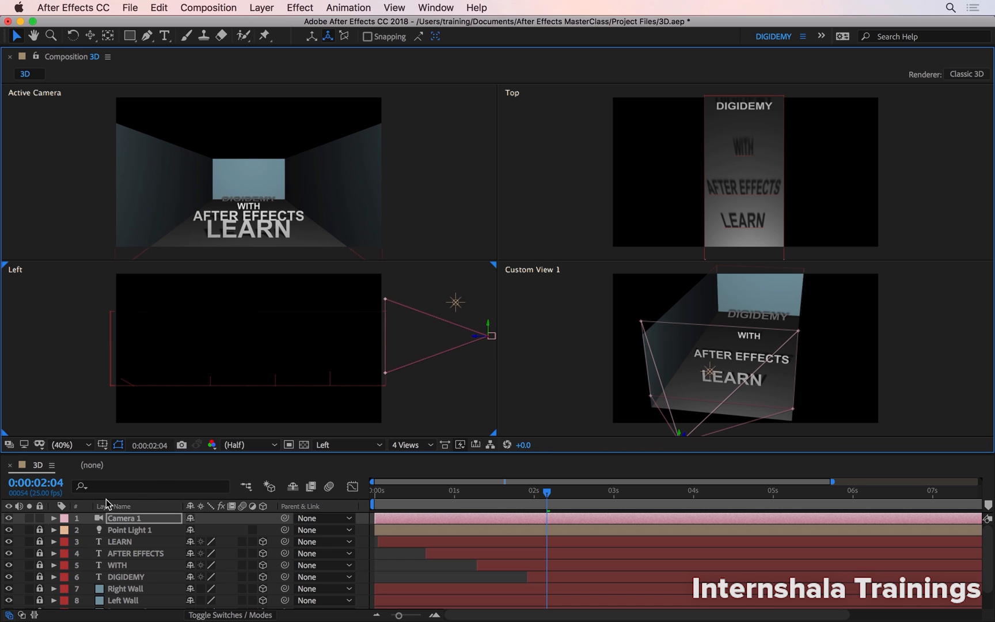
Reveal Camera 1's Transform properties and tilt the camera downward with an X Rotation of -19.3°.
{"action": "left_click", "coordinate": [53, 518]}
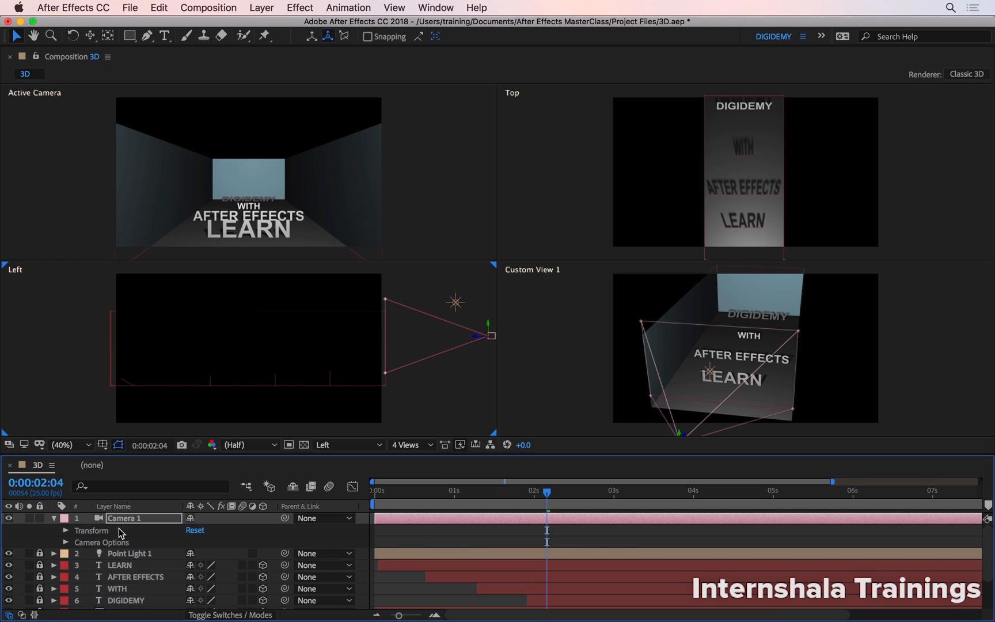
{"action": "left_click", "coordinate": [66, 531]}
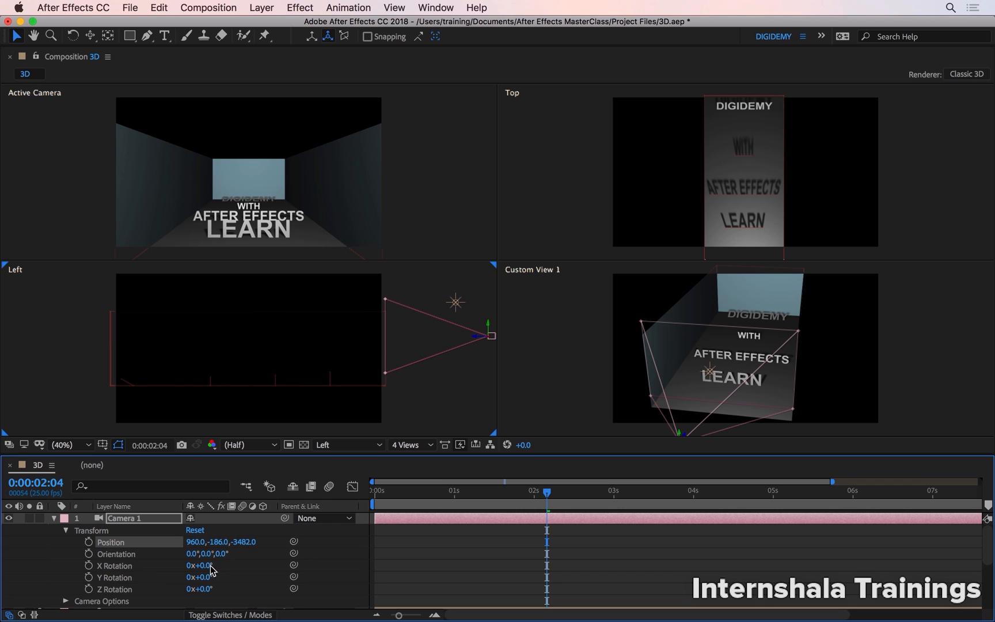
{"action": "key", "text": "c"}
{"action": "left_click_drag", "start_coordinate": [703, 394], "coordinate": [701, 392]}
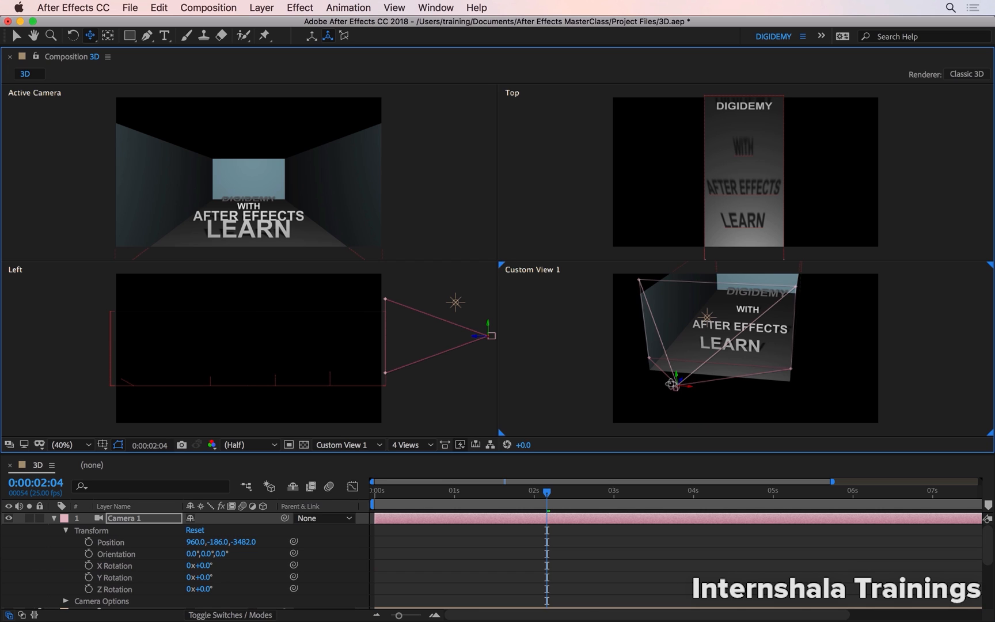
{"action": "left_click", "coordinate": [206, 565]}
{"action": "left_click_drag", "start_coordinate": [203, 565], "coordinate": [180, 570]}
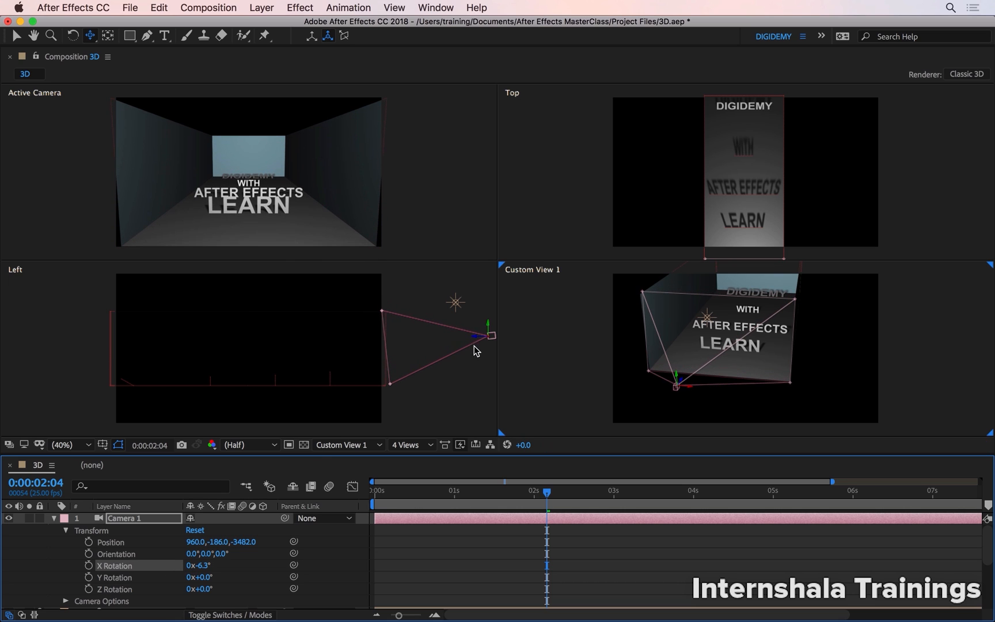
{"action": "left_click", "coordinate": [19, 39]}
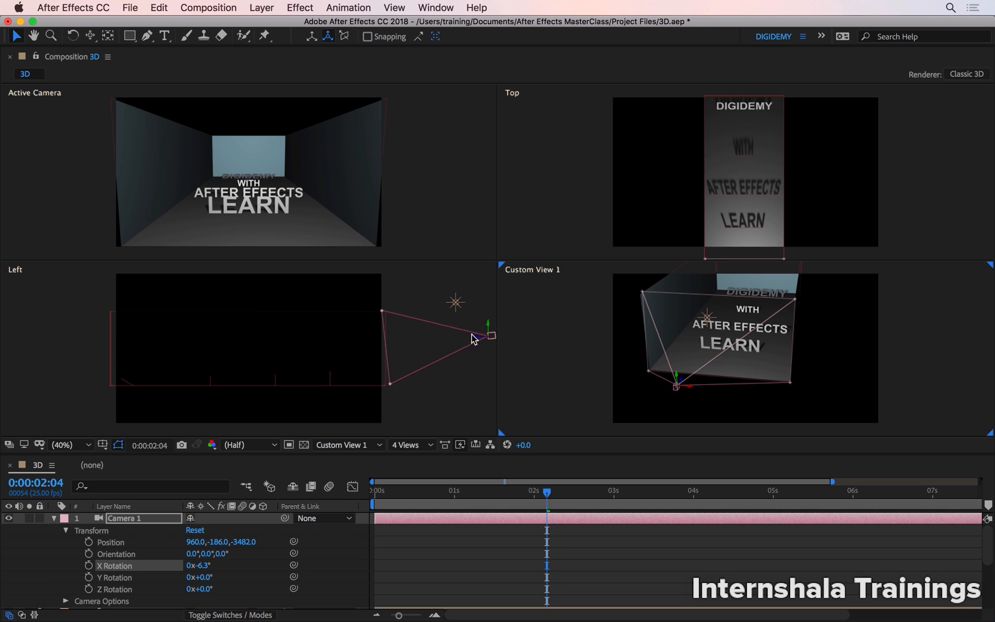
{"action": "left_click_drag", "start_coordinate": [203, 566], "coordinate": [148, 570]}
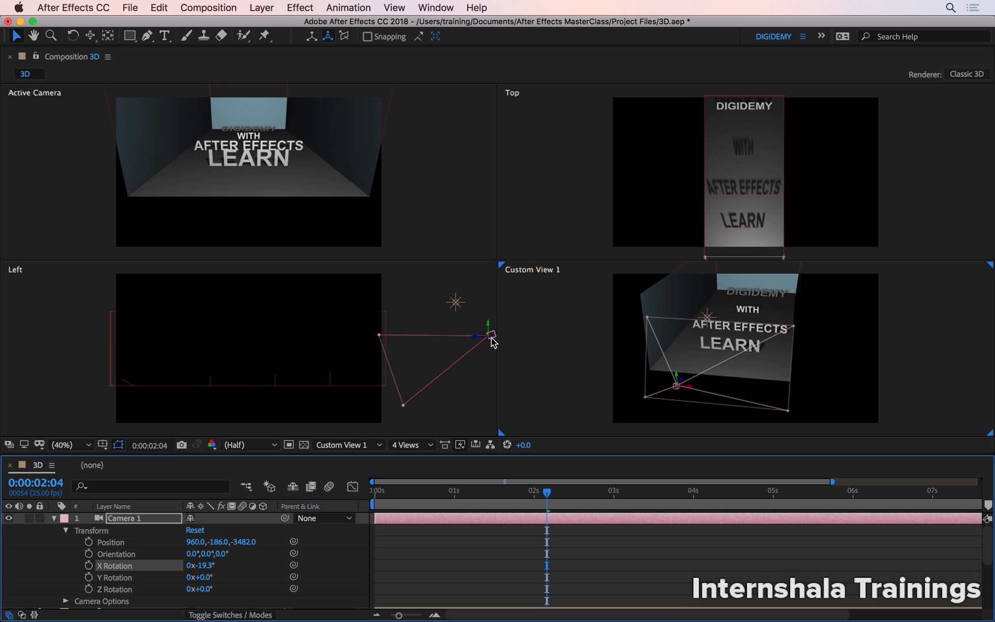
Try Local Axis Mode, return to World Axis Mode, and raise Camera 1 to a Y position of about -668.
{"action": "left_click", "coordinate": [312, 37]}
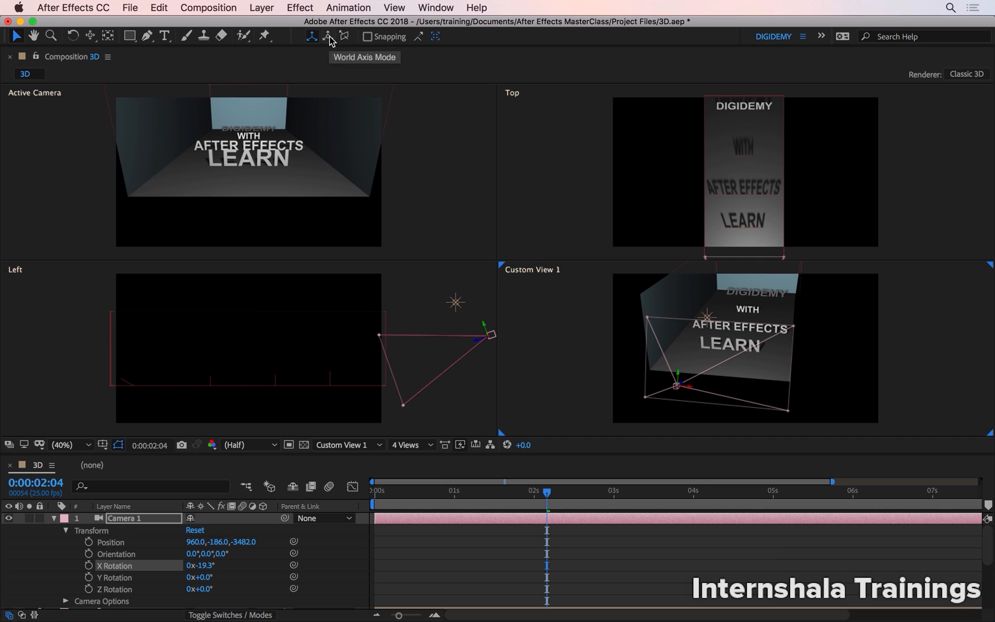
{"action": "left_click", "coordinate": [330, 36]}
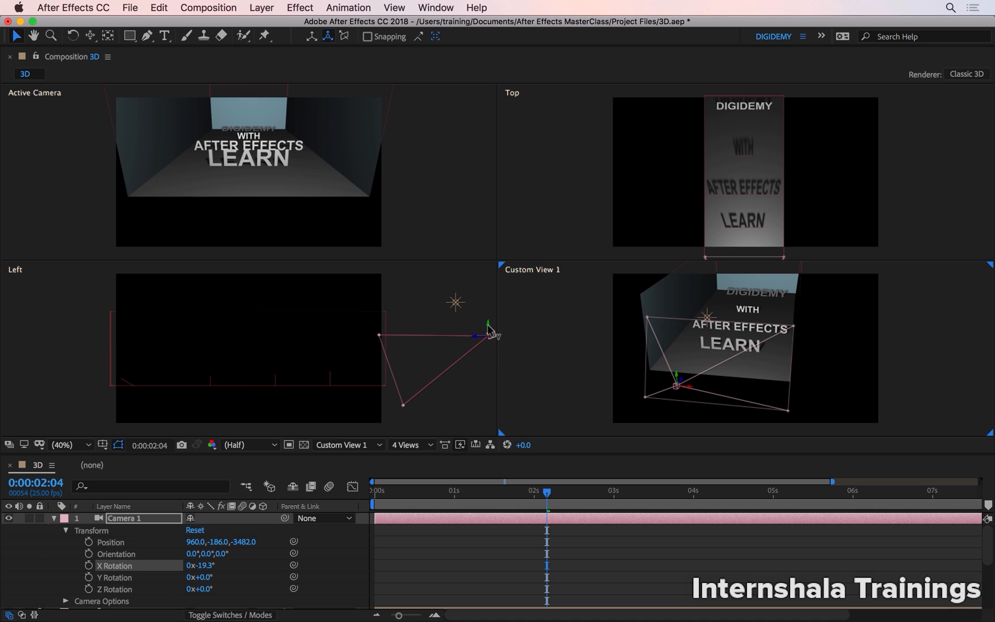
{"action": "left_click_drag", "start_coordinate": [488, 332], "coordinate": [493, 310]}
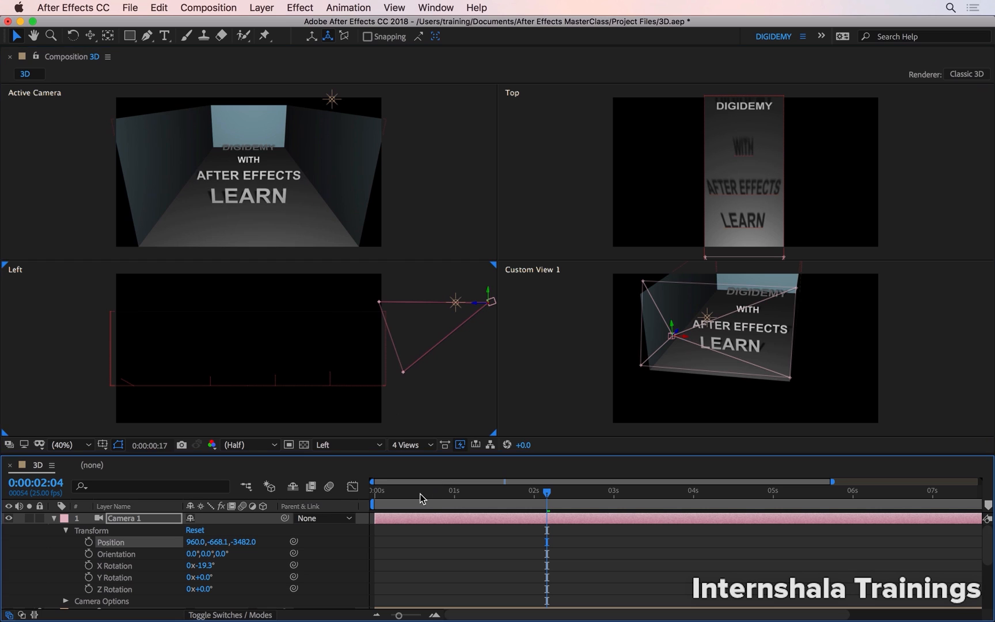
Set a starting Position keyframe for Camera 1 at 0:00:00:00.
{"action": "key", "text": "Home"}
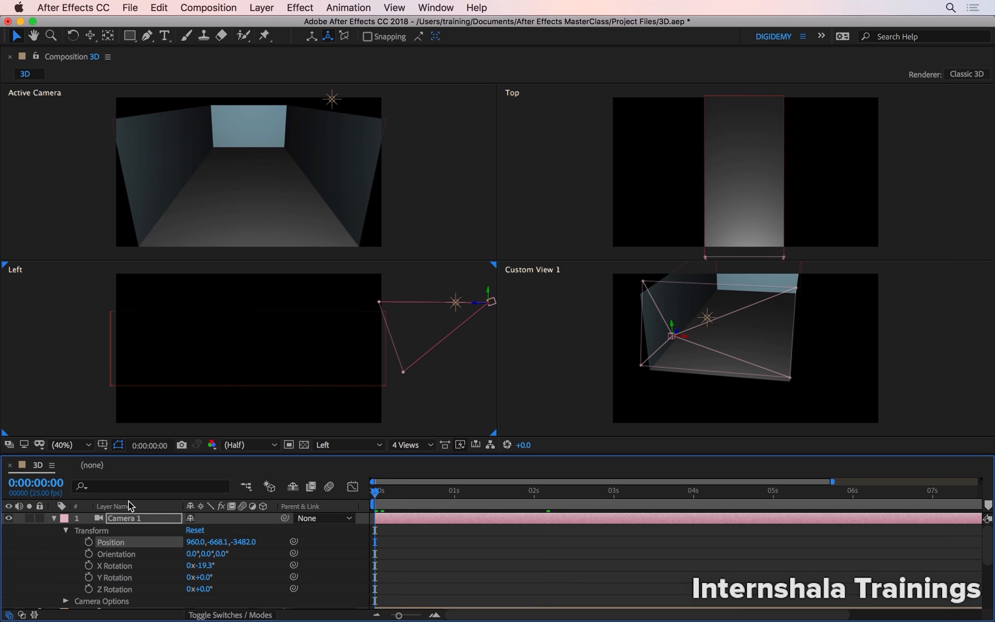
{"action": "key", "text": "super+shift+a"}
{"action": "left_click", "coordinate": [89, 542]}
At 0:00:02:11, move Camera 1 forward and down to about 960, 65, 505 so that DIGIDEMY fills the frame.
{"action": "left_click_drag", "start_coordinate": [469, 498], "coordinate": [569, 502]}
{"action": "left_click_drag", "start_coordinate": [476, 302], "coordinate": [251, 196]}
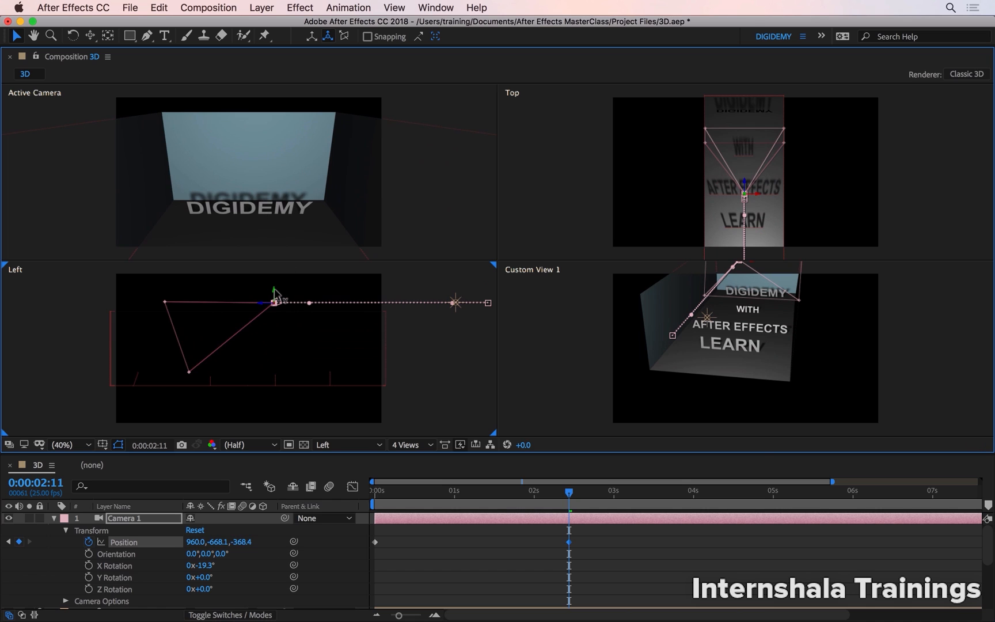
{"action": "left_click_drag", "start_coordinate": [274, 291], "coordinate": [210, 371]}
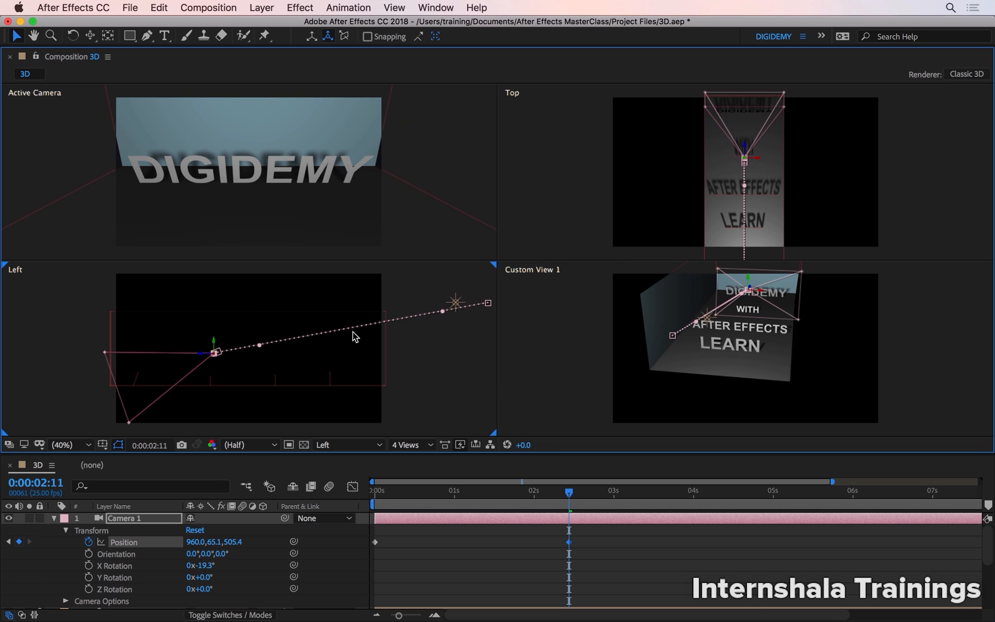
Play the camera move from the start of the composition.
{"action": "left_click_drag", "start_coordinate": [419, 490], "coordinate": [374, 491]}
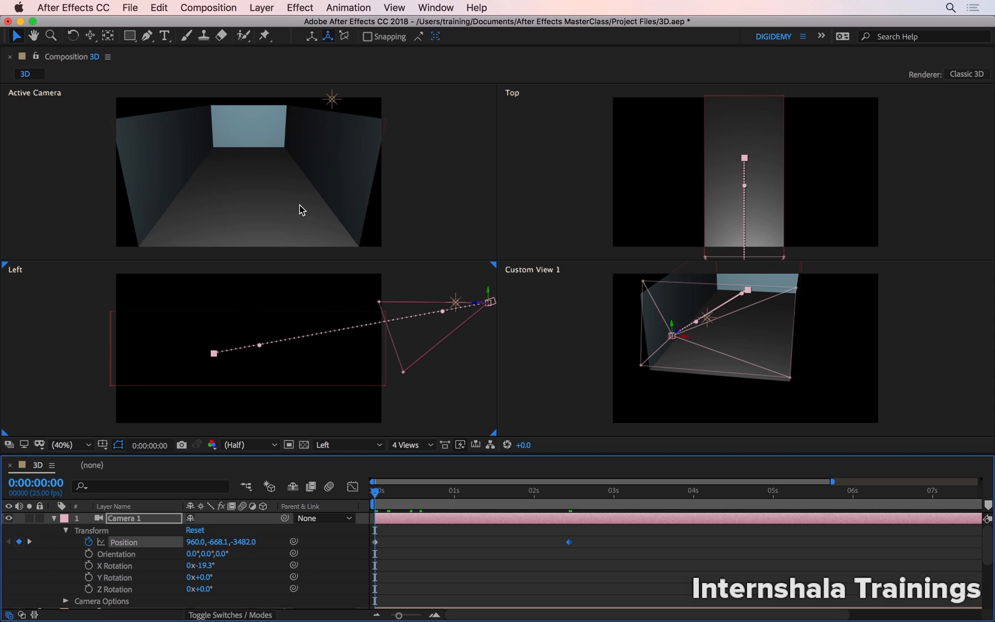
{"action": "key", "text": "space"}
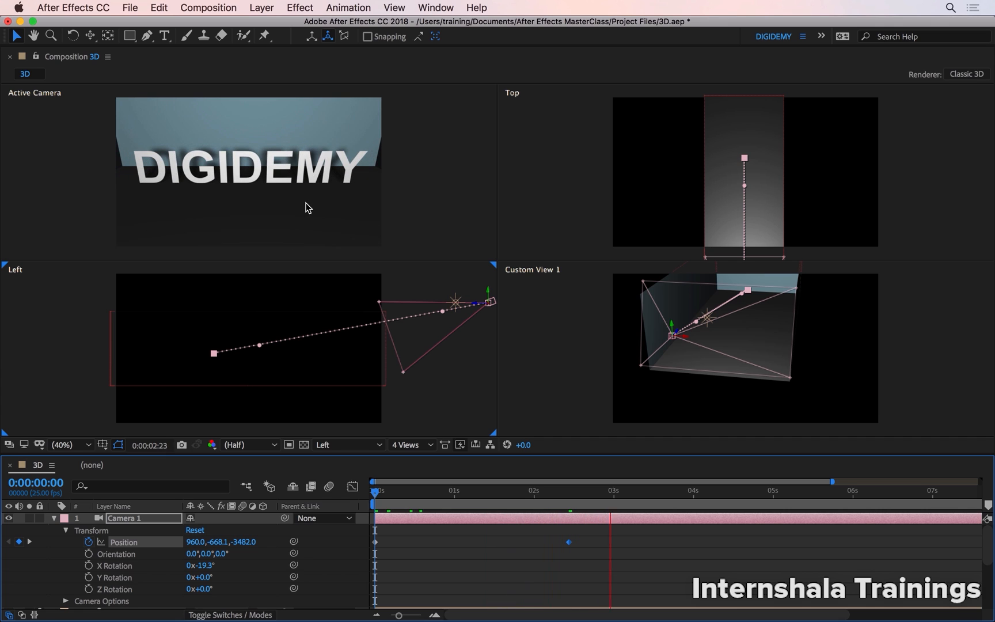
{"action": "key", "text": "space"}
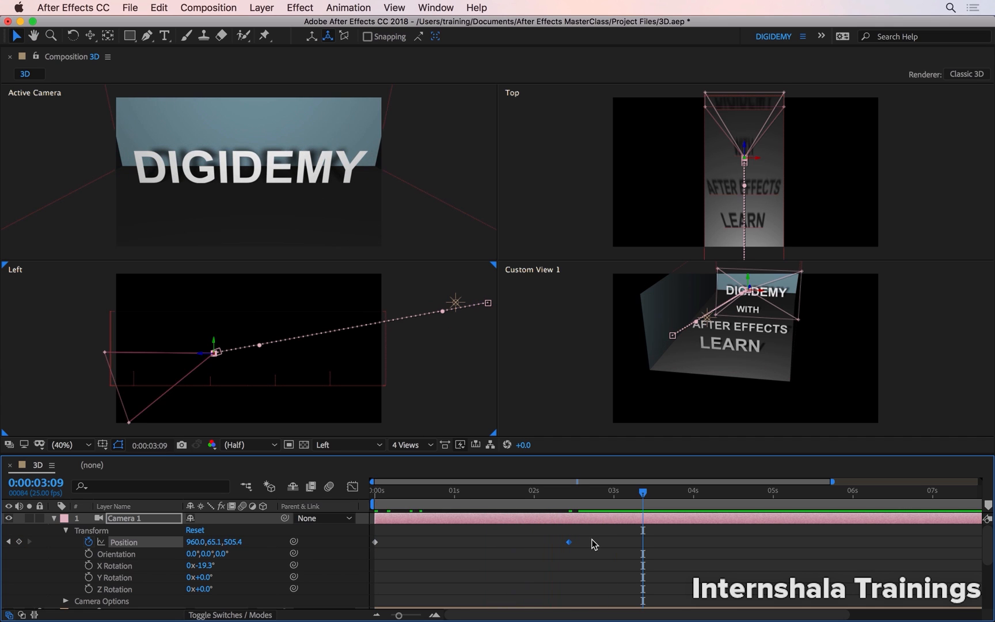
Apply Easy Ease to both of Camera 1's Position keyframes and preview the move from the start.
{"action": "left_click_drag", "start_coordinate": [594, 544], "coordinate": [357, 550]}
{"action": "key", "text": "F9"}
{"action": "left_click", "coordinate": [376, 491]}
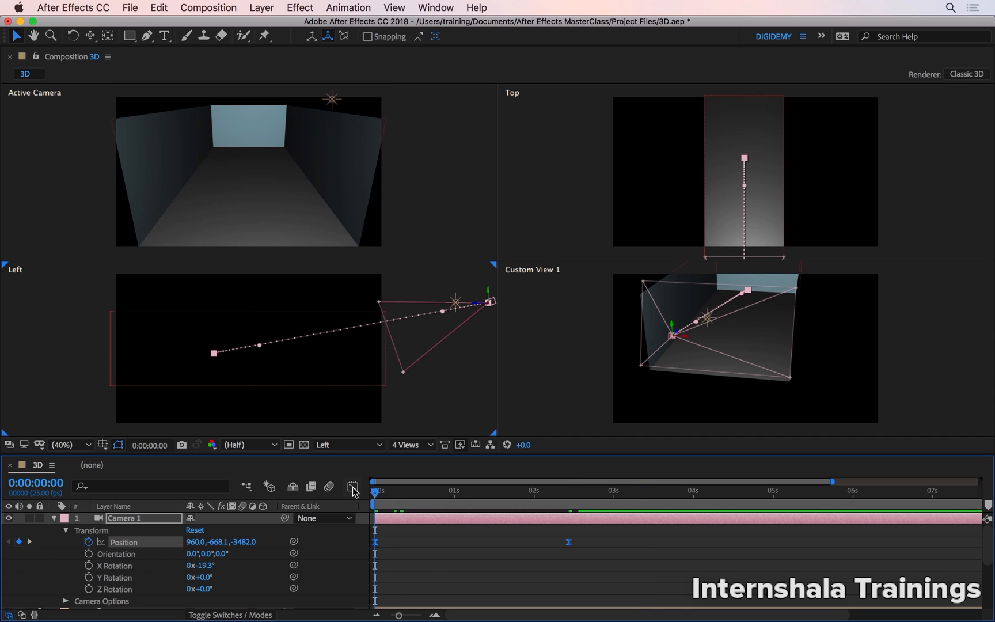
{"action": "key", "text": "space"}
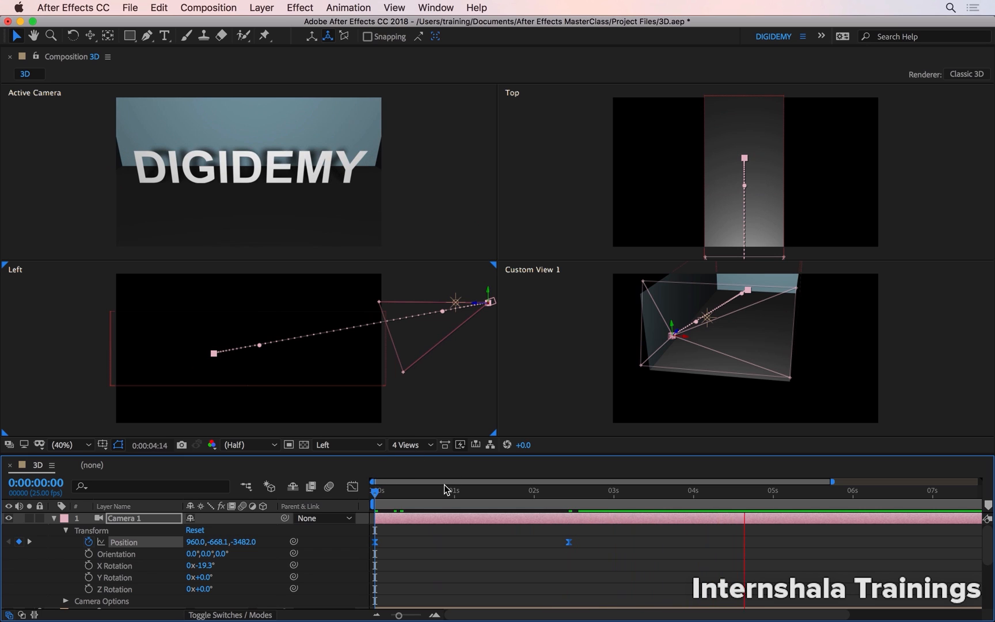
Bend Camera 1's motion path into an upward arc in the Left view by raising both path handles.
{"action": "left_click_drag", "start_coordinate": [447, 490], "coordinate": [479, 494]}
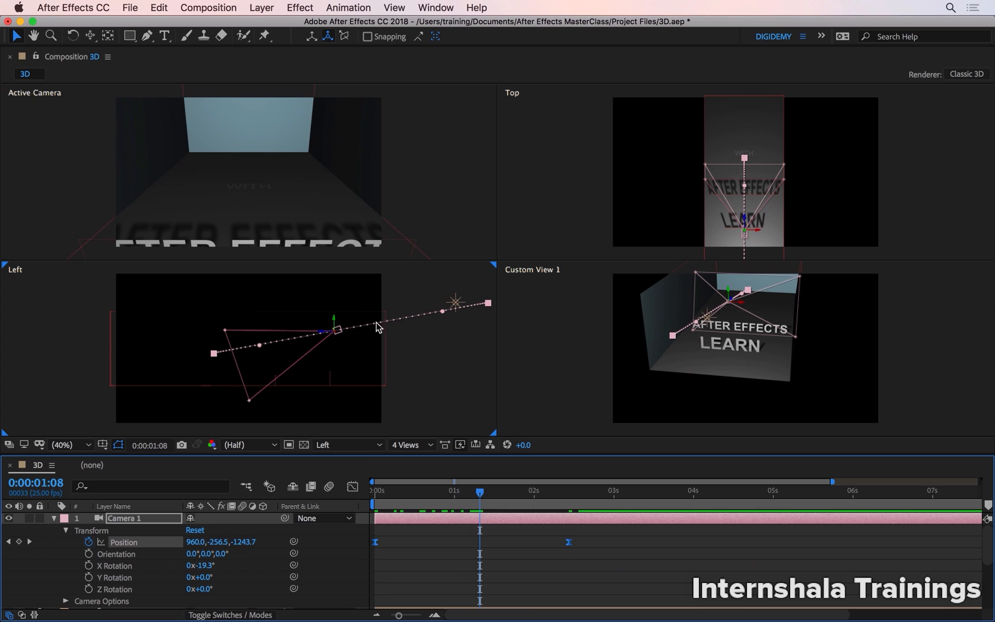
{"action": "left_click_drag", "start_coordinate": [499, 494], "coordinate": [594, 494]}
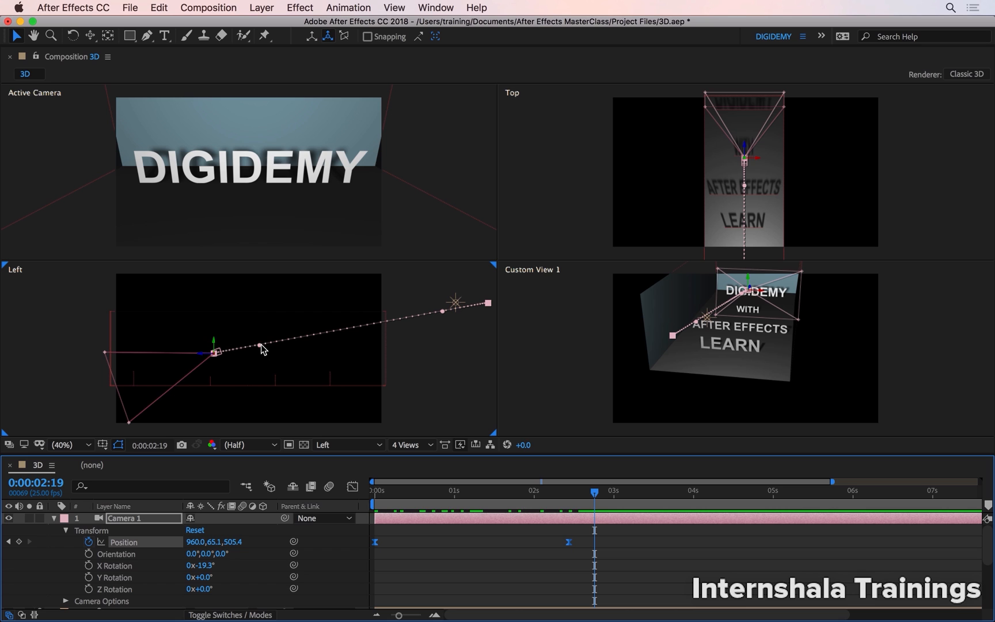
{"action": "left_click_drag", "start_coordinate": [260, 343], "coordinate": [281, 293]}
{"action": "left_click_drag", "start_coordinate": [443, 309], "coordinate": [428, 278]}
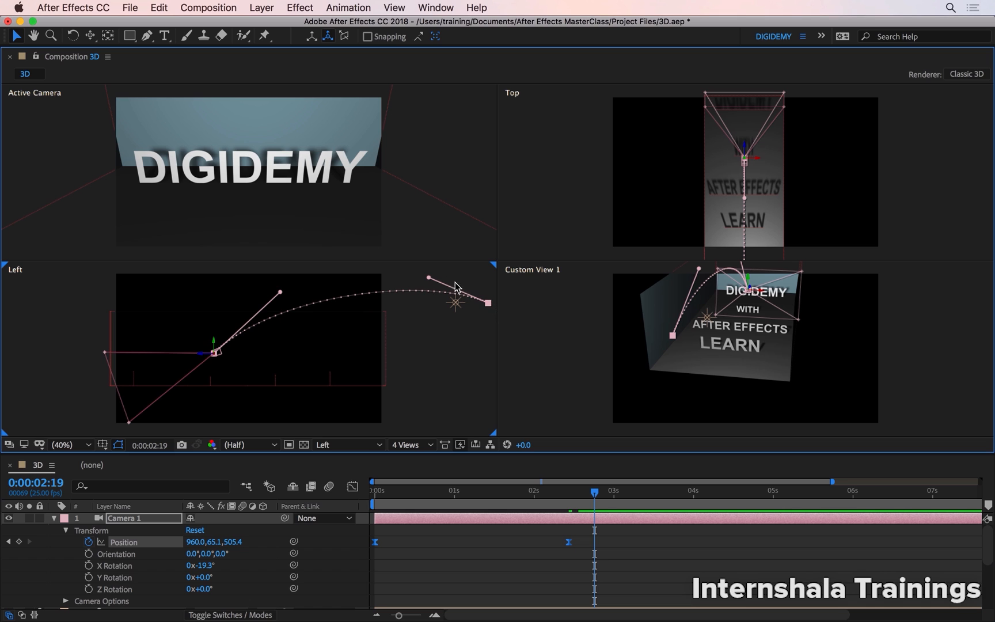
Scrub and play back the arced camera move from near the start of the timeline.
{"action": "key", "text": "Home"}
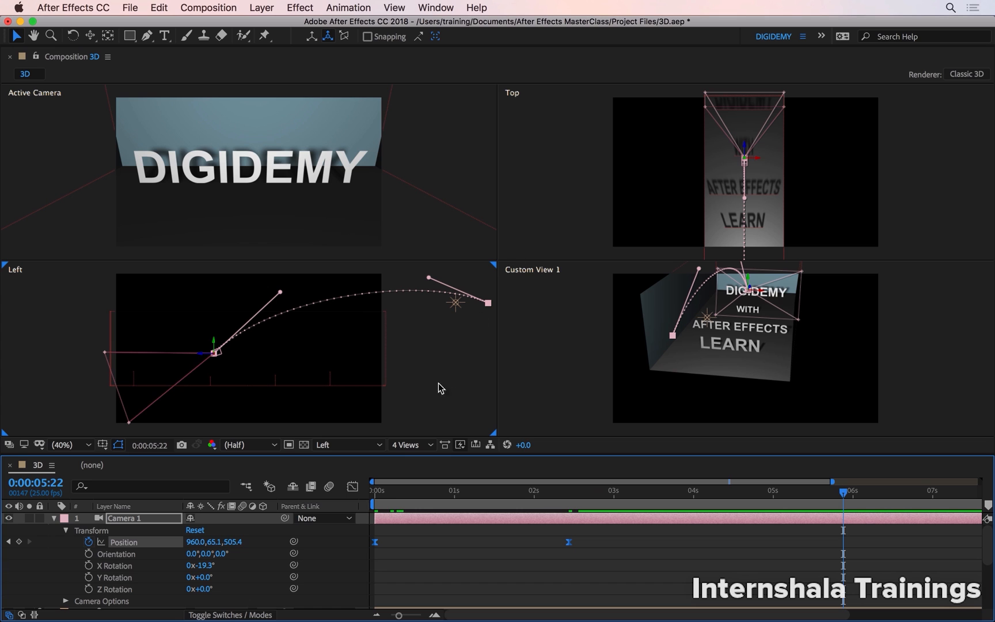
{"action": "left_click", "coordinate": [380, 494]}
{"action": "key", "text": "space"}
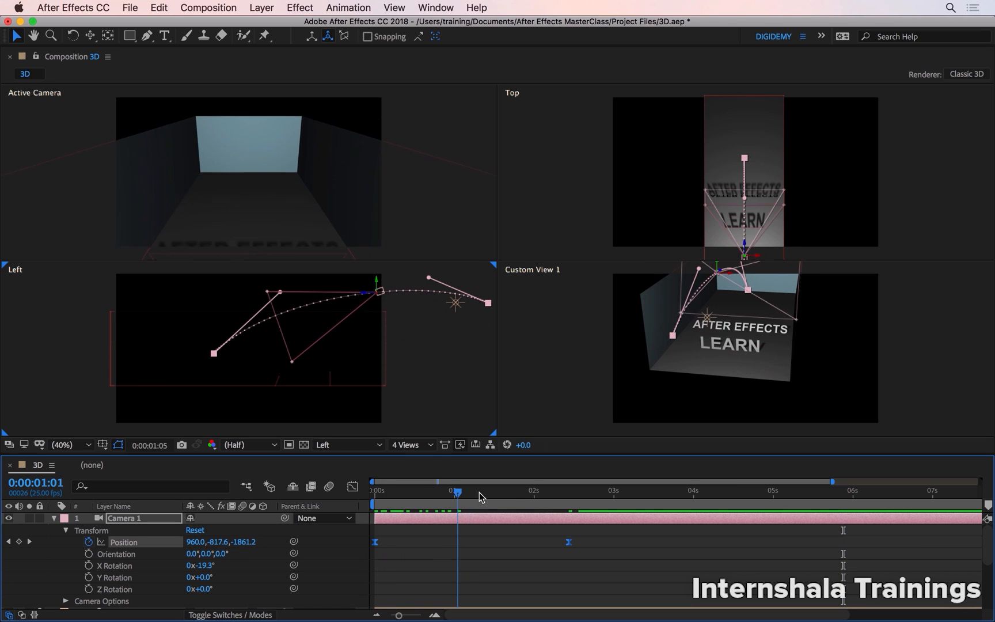
{"action": "left_click_drag", "start_coordinate": [515, 496], "coordinate": [395, 509]}
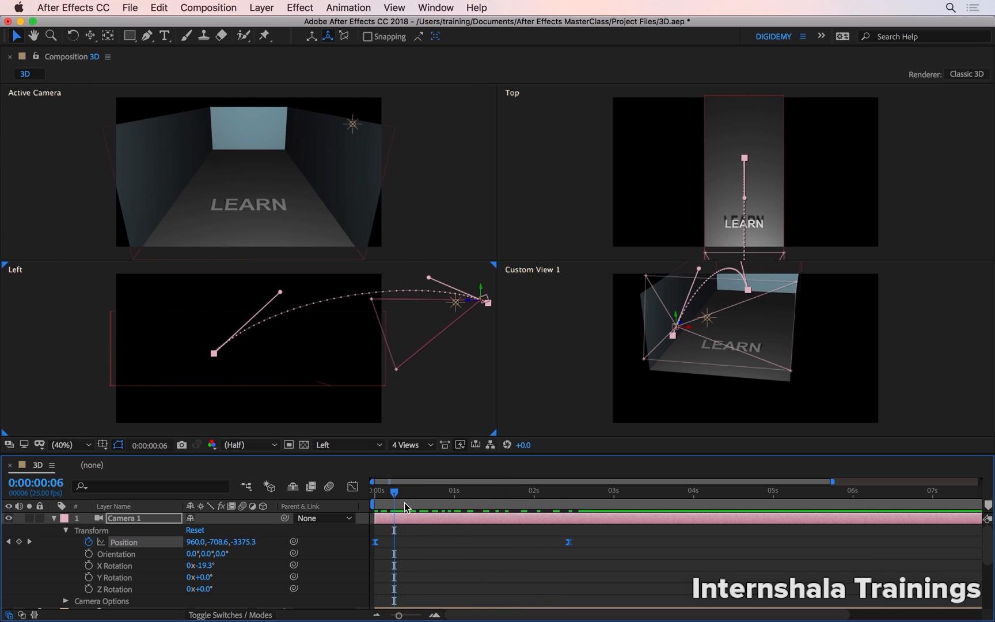
{"action": "key", "text": "space"}
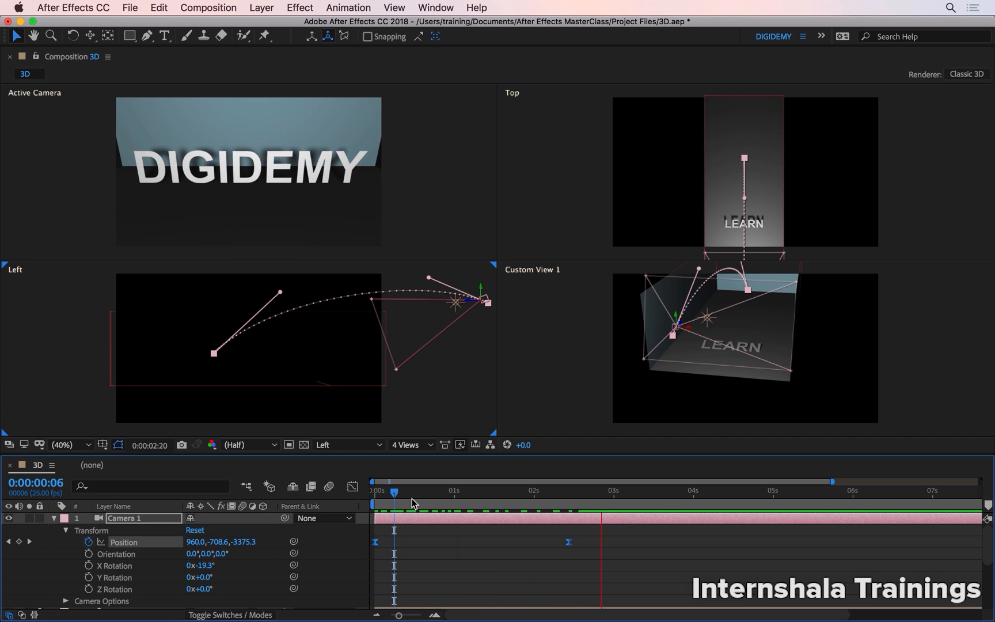
{"action": "key", "text": "space"}
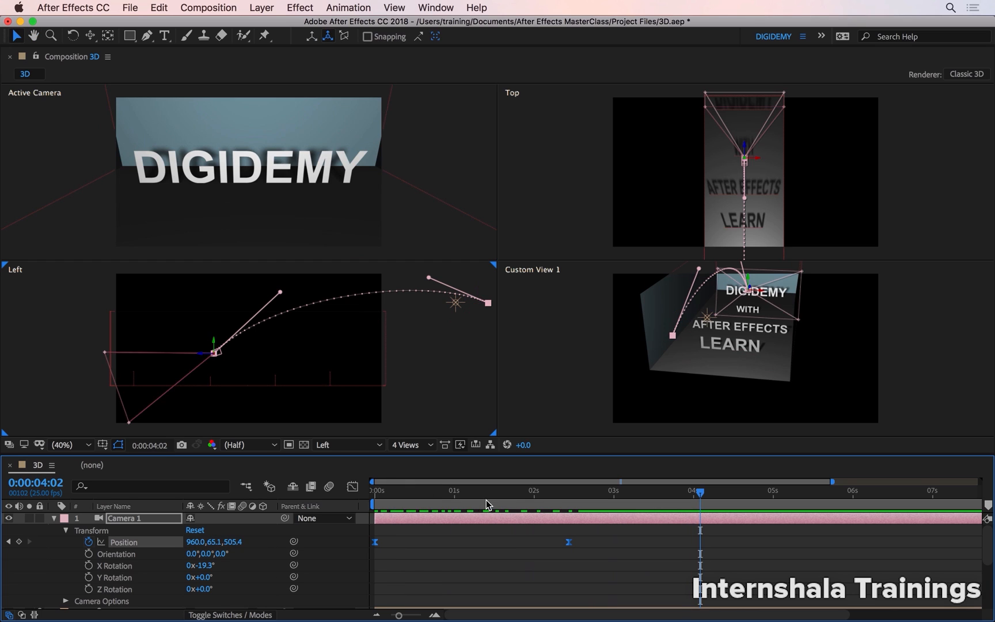
Lower Camera 1 toward the floor and move it forward in the Left view at its second Position keyframe, to about 960, 448.8, 736.4.
{"action": "left_click", "coordinate": [612, 541]}
{"action": "left_click", "coordinate": [570, 493]}
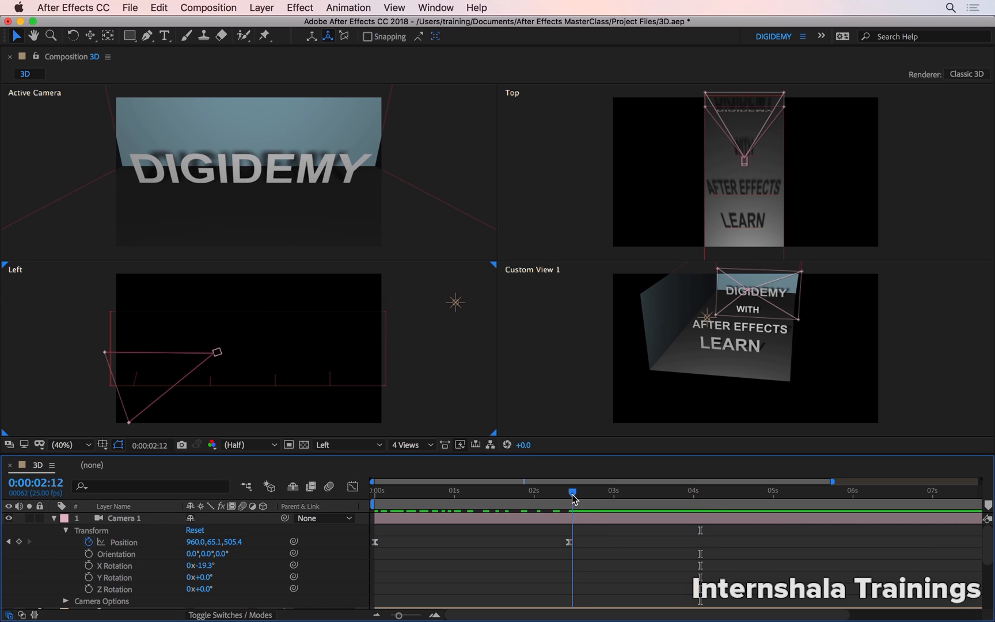
{"action": "left_click", "coordinate": [392, 514]}
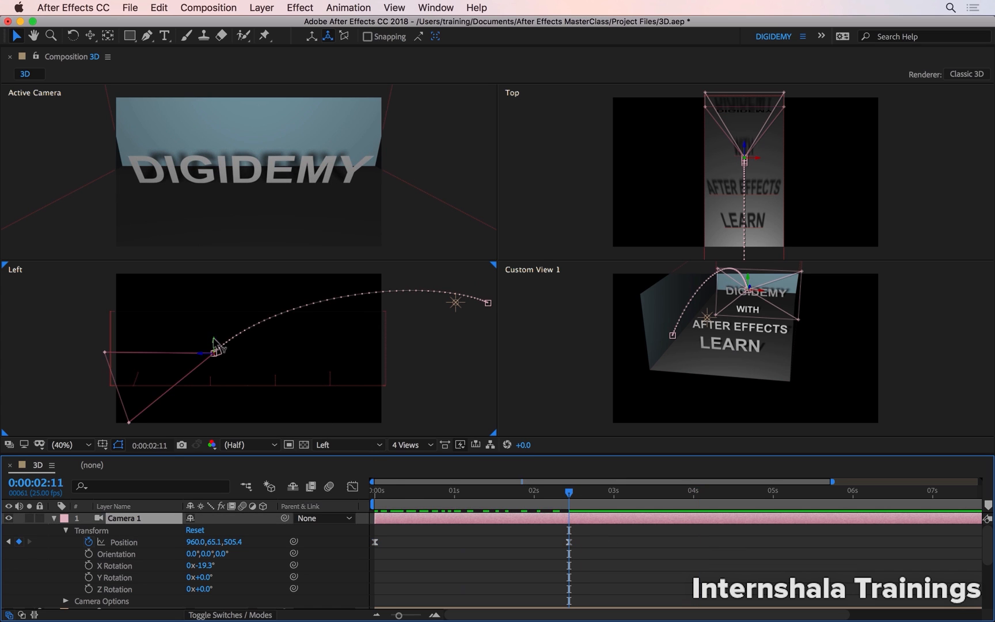
{"action": "left_click_drag", "start_coordinate": [217, 345], "coordinate": [215, 366]}
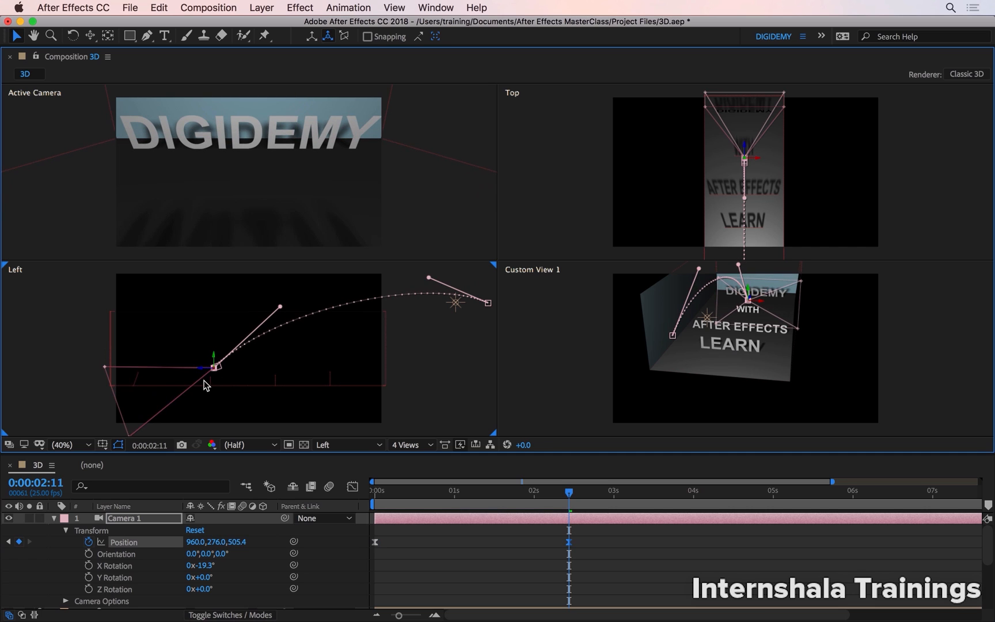
{"action": "scroll", "coordinate": [208, 386], "scroll_direction": "up", "scroll_amount": 6}
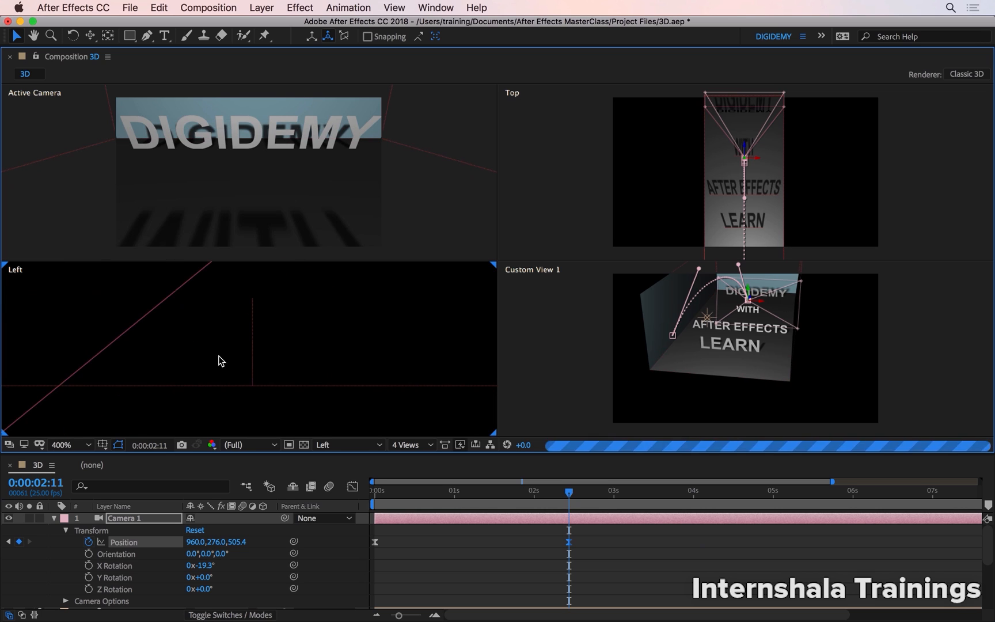
{"action": "scroll", "coordinate": [241, 358], "scroll_direction": "down", "scroll_amount": 2}
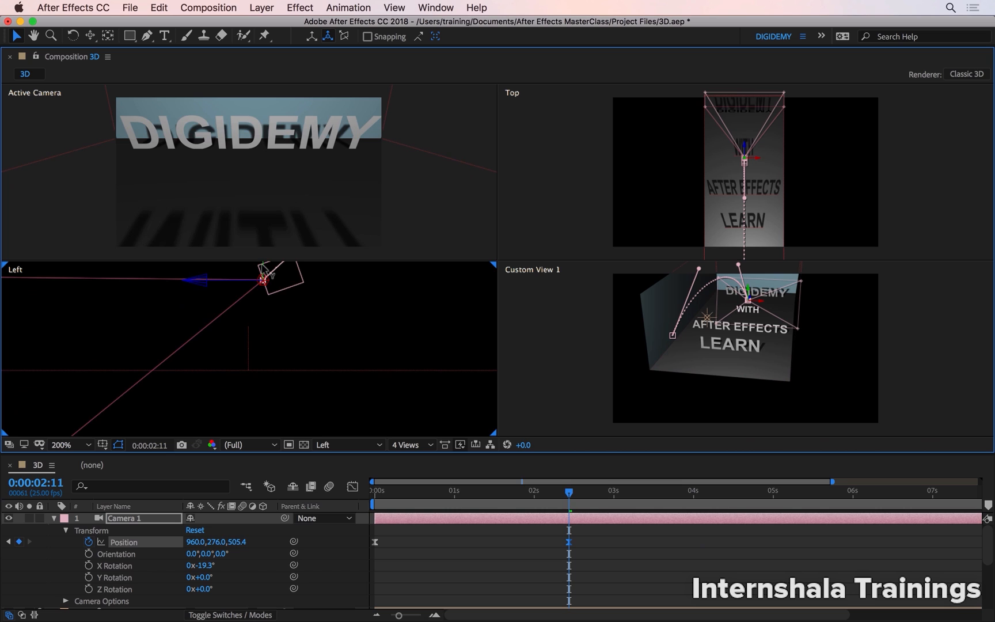
{"action": "left_click_drag", "start_coordinate": [261, 266], "coordinate": [151, 327]}
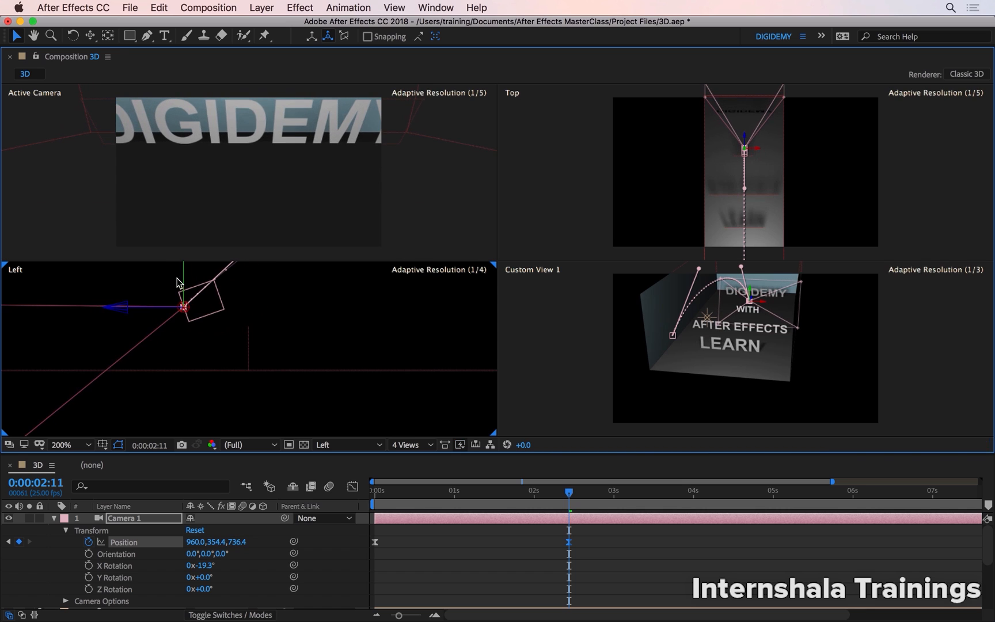
{"action": "left_click_drag", "start_coordinate": [184, 276], "coordinate": [179, 309]}
{"action": "scroll", "coordinate": [214, 320], "scroll_direction": "down", "scroll_amount": 4}
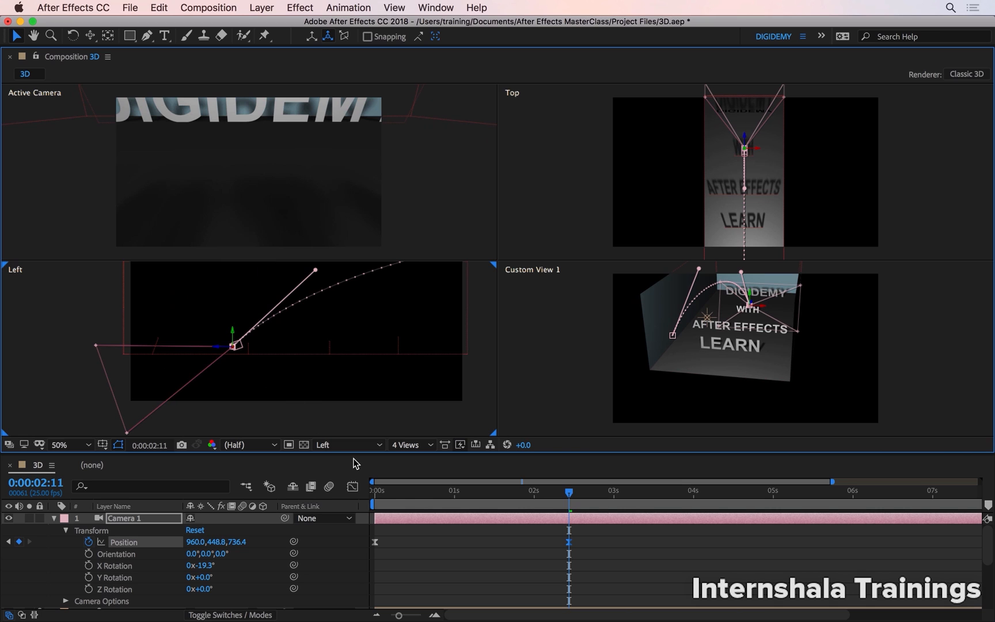
Keyframe Camera 1's X Rotation at -19.3° at 0:00:00:00 and +2.7° at the second Position keyframe, 0:00:02:11.
{"action": "left_click_drag", "start_coordinate": [406, 495], "coordinate": [350, 495]}
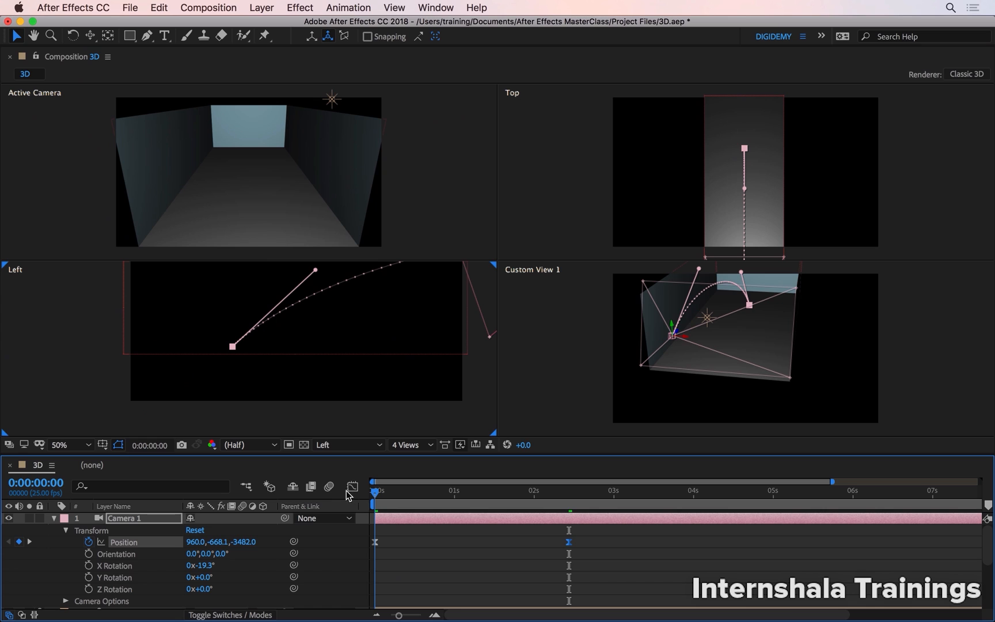
{"action": "left_click", "coordinate": [89, 565]}
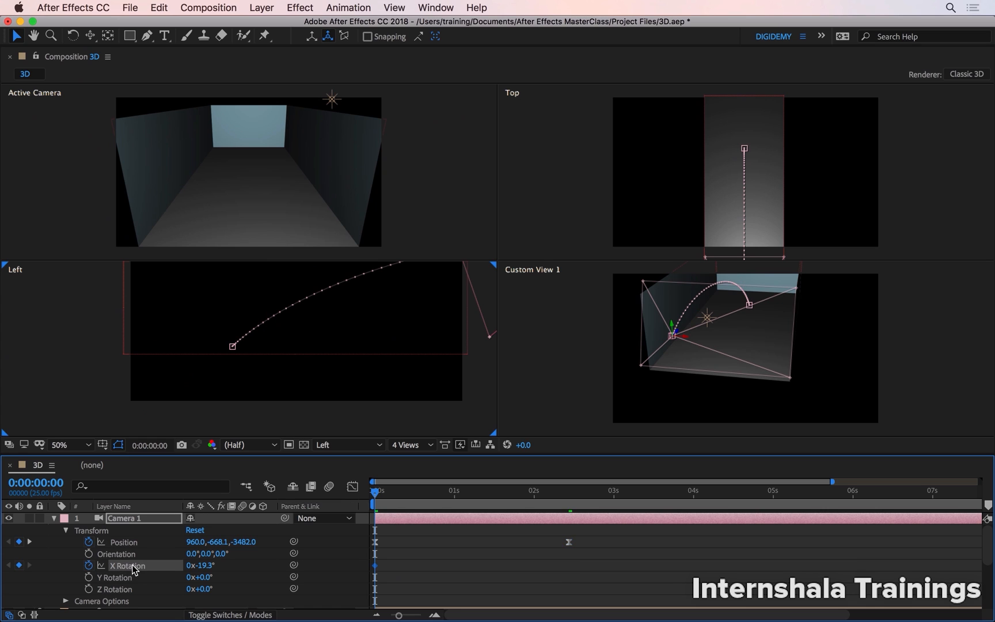
{"action": "key", "text": "k"}
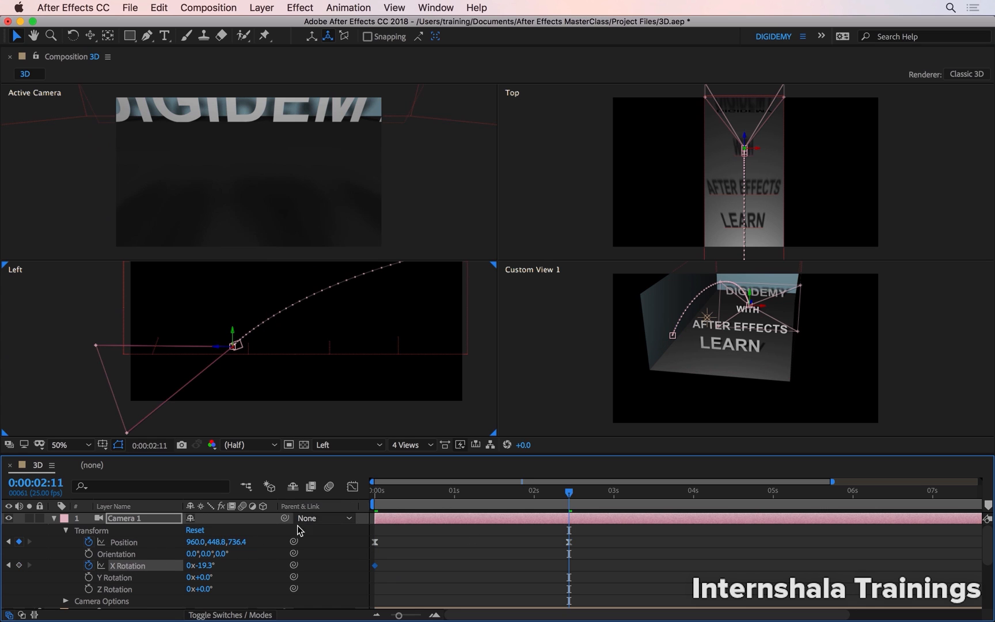
{"action": "left_click_drag", "start_coordinate": [207, 570], "coordinate": [224, 569]}
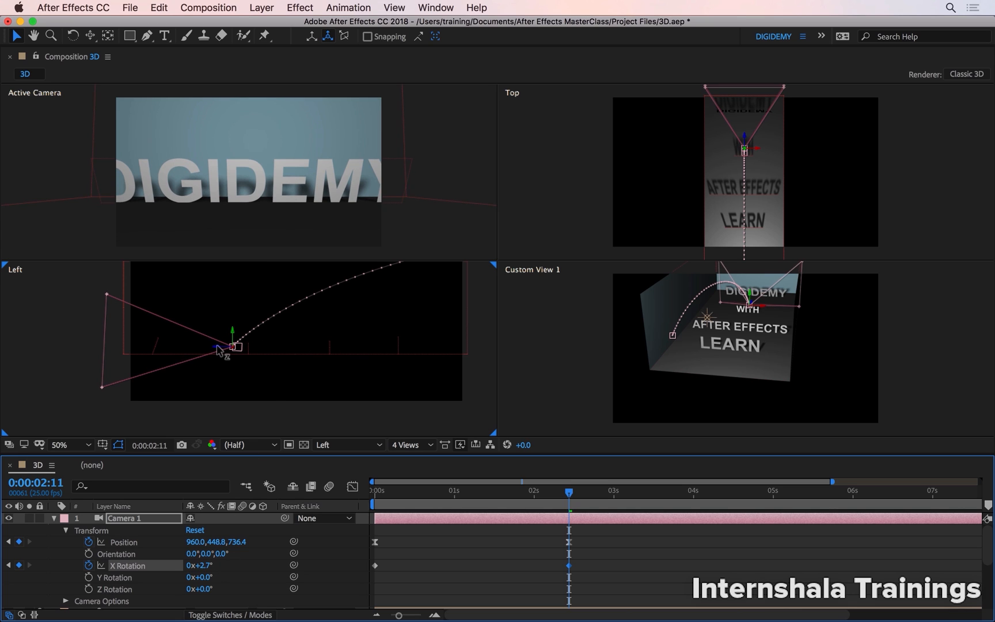
Pull Camera 1 back to about Z 535.5 at its second Position keyframe and preview the move from the start.
{"action": "left_click_drag", "start_coordinate": [219, 346], "coordinate": [236, 356]}
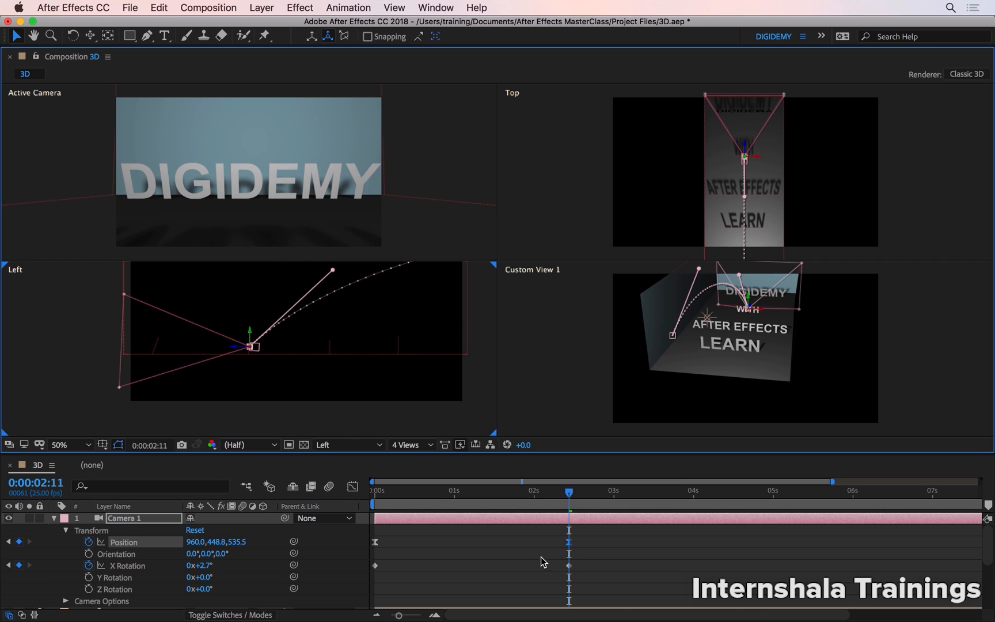
{"action": "left_click_drag", "start_coordinate": [494, 490], "coordinate": [321, 474]}
{"action": "key", "text": "space"}
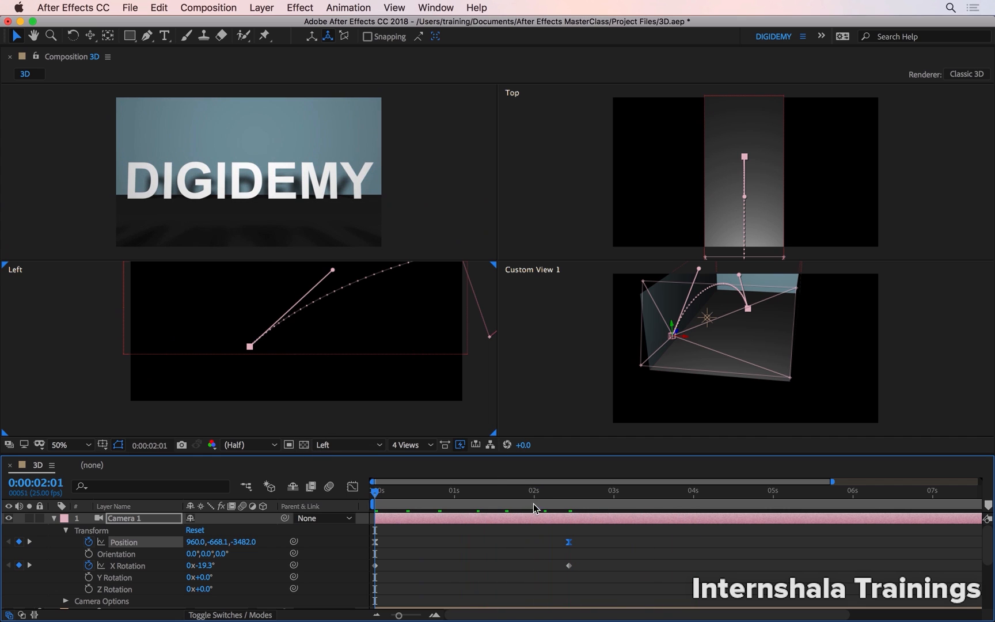
{"action": "left_click_drag", "start_coordinate": [533, 502], "coordinate": [525, 501]}
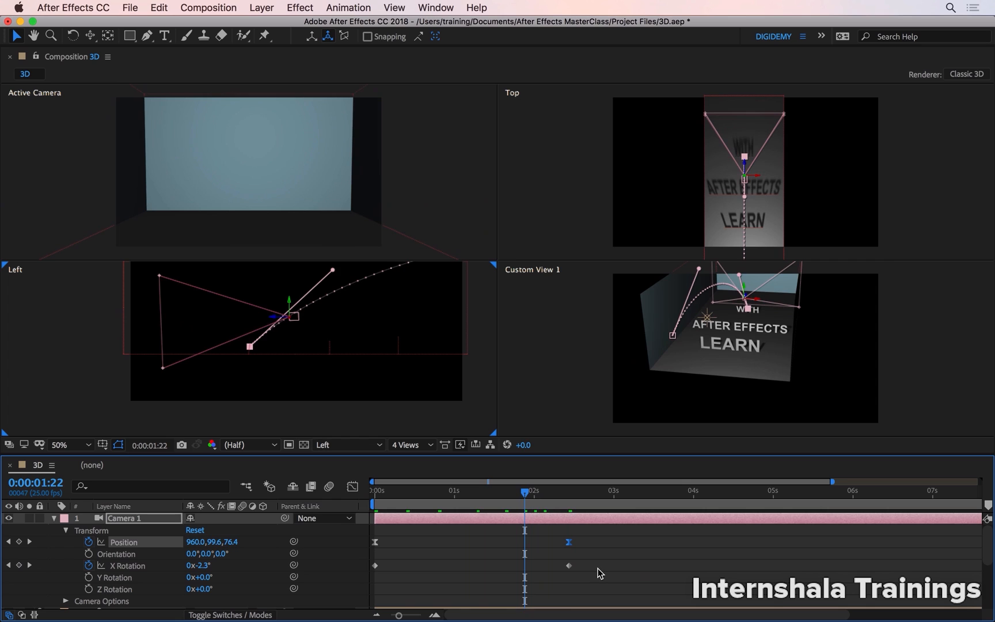
Apply Easy Ease to both of Camera 1's X Rotation keyframes and play the move from the start.
{"action": "left_click_drag", "start_coordinate": [599, 571], "coordinate": [354, 559]}
{"action": "key", "text": "F10"}
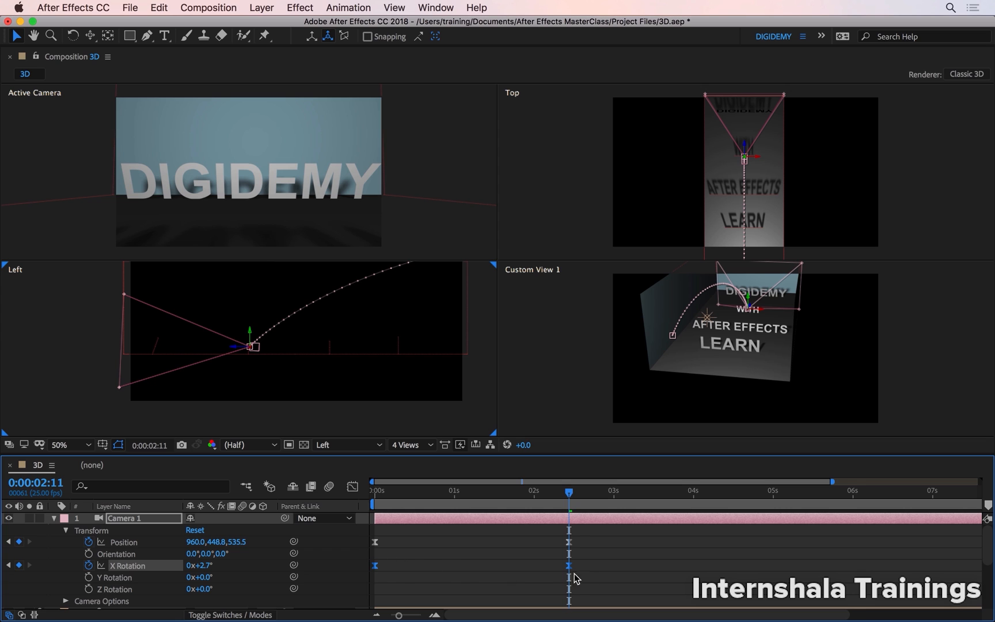
{"action": "left_click_drag", "start_coordinate": [570, 505], "coordinate": [304, 462]}
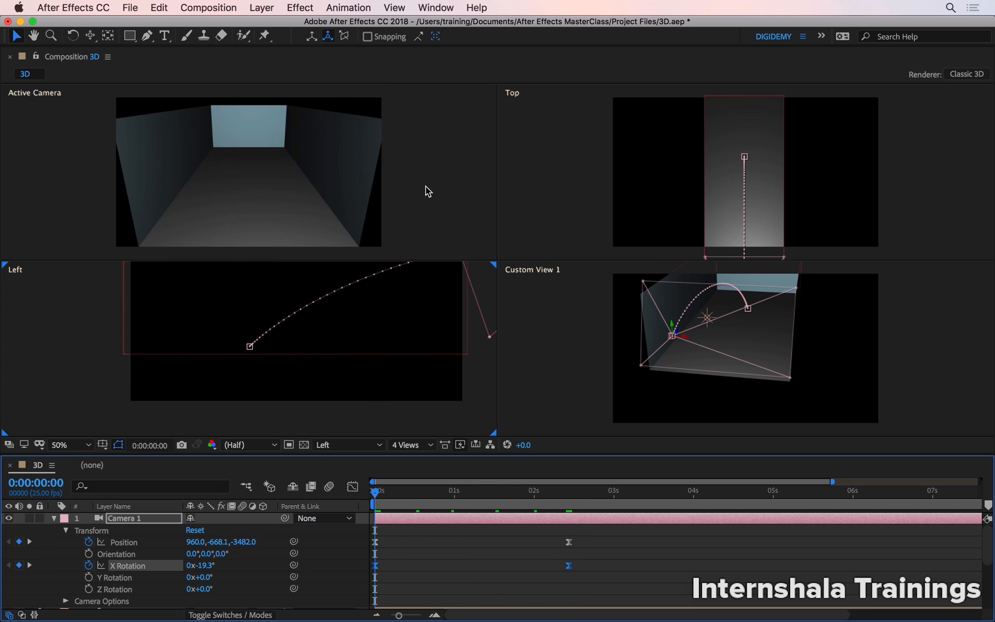
{"action": "key", "text": "space"}
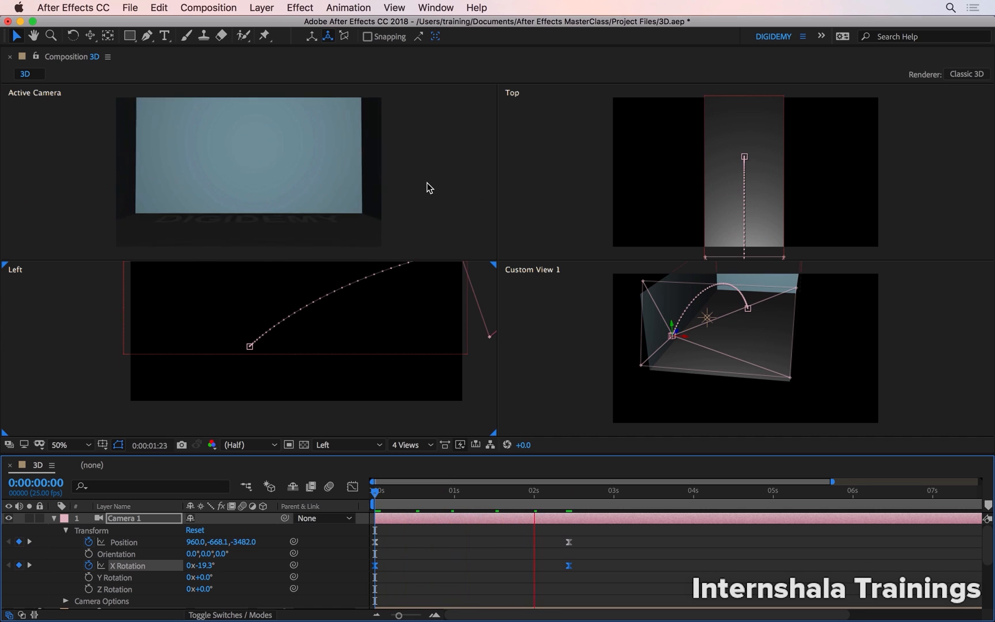
{"action": "key", "text": "space"}
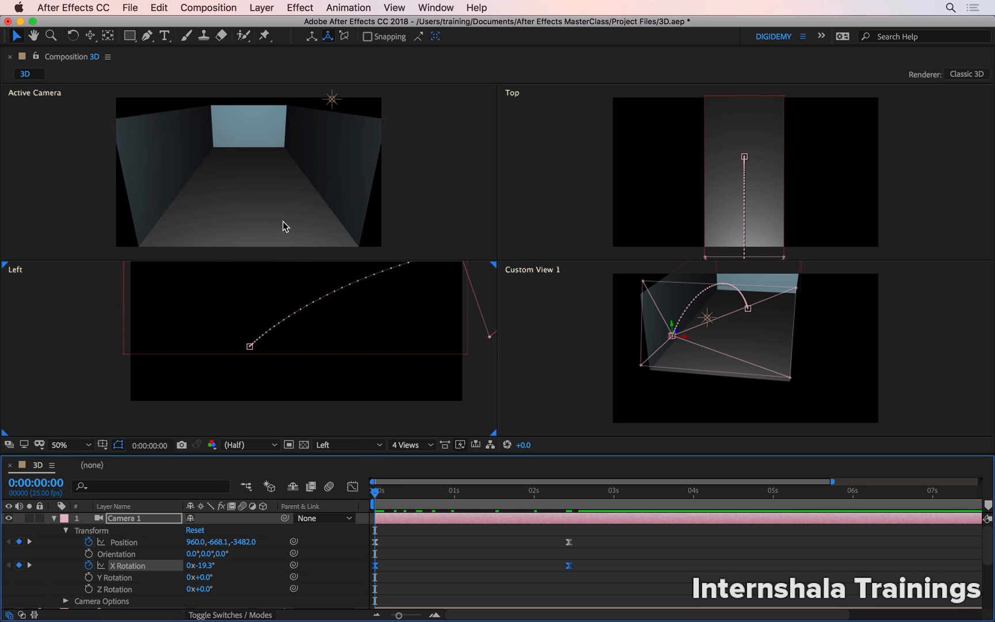
{"action": "key", "text": "space"}
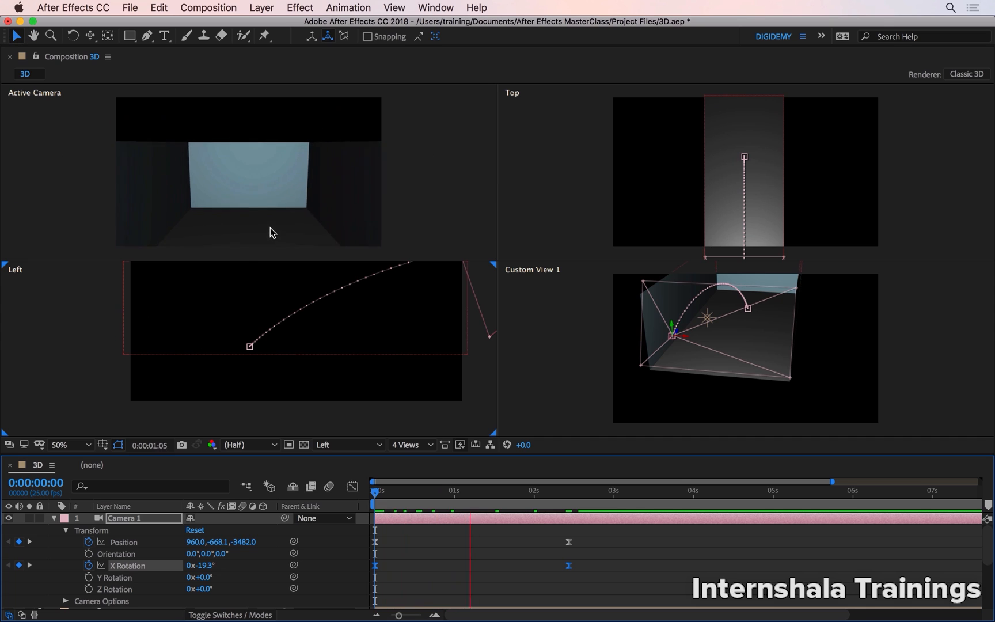
{"action": "key", "text": "space"}
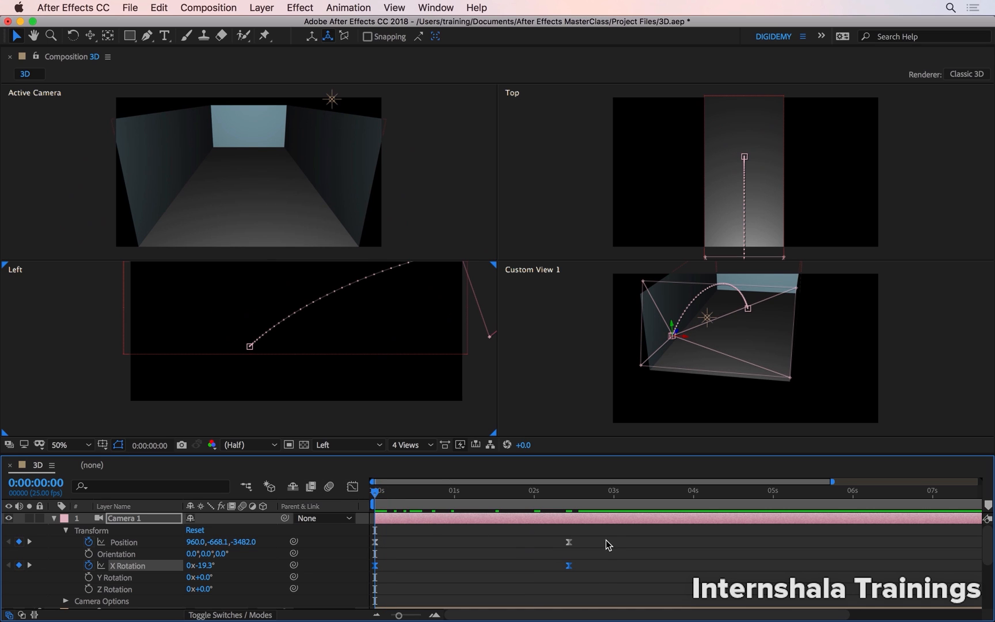
Try delaying Camera 1's Position and X Rotation keyframes by about one second, previewing the move before restoring their original timing.
{"action": "left_click_drag", "start_coordinate": [610, 537], "coordinate": [464, 558]}
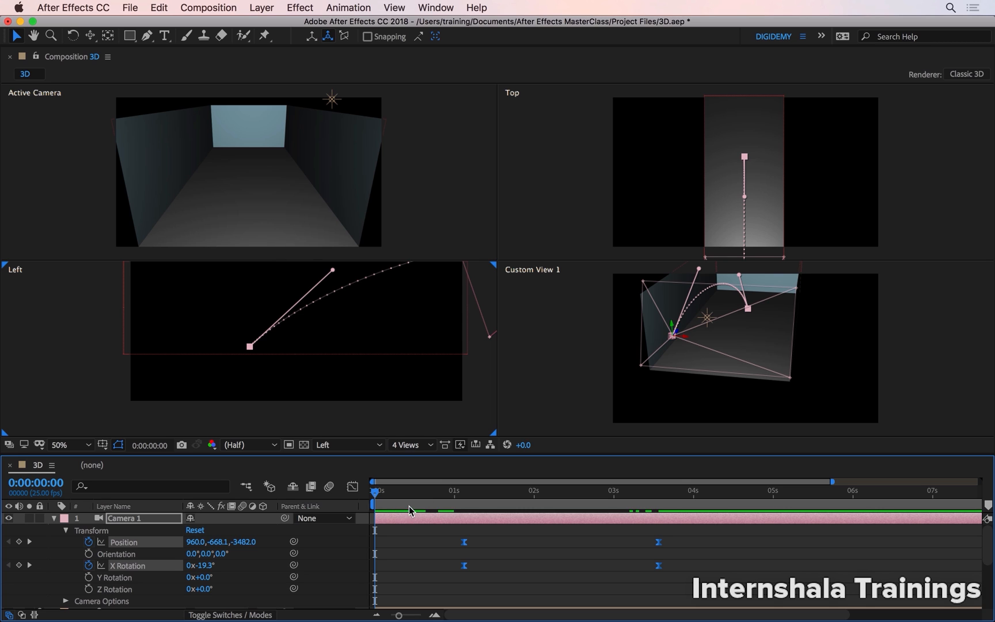
{"action": "left_click_drag", "start_coordinate": [376, 492], "coordinate": [666, 544]}
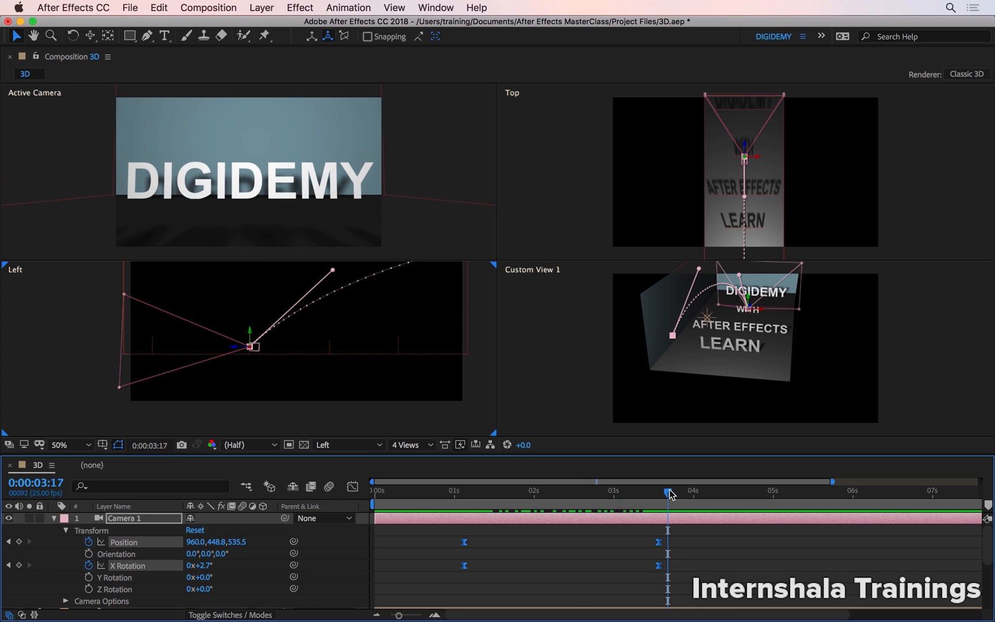
{"action": "left_click_drag", "start_coordinate": [545, 491], "coordinate": [375, 533]}
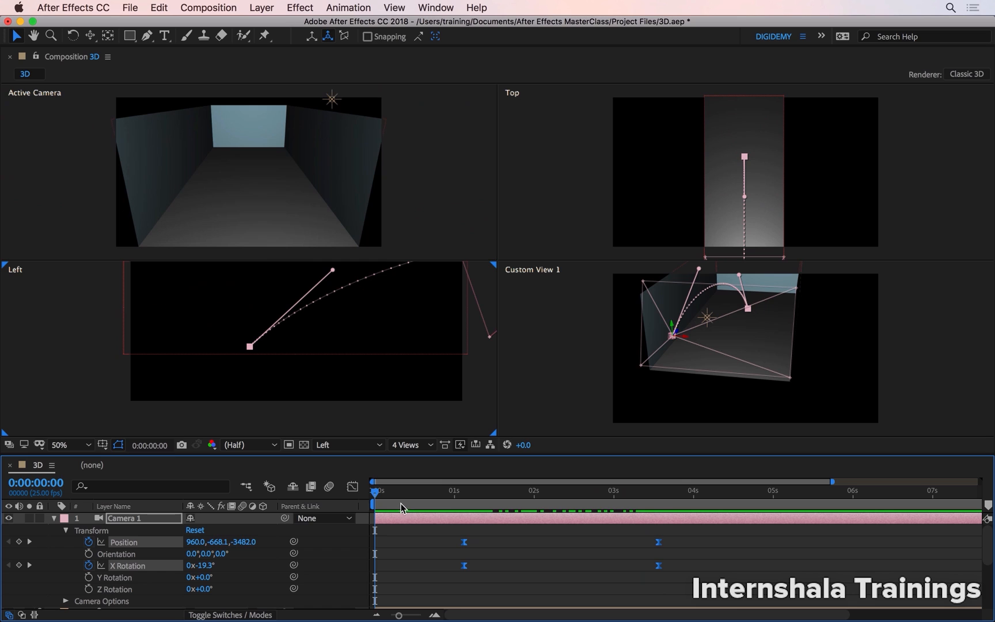
{"action": "key", "text": "space"}
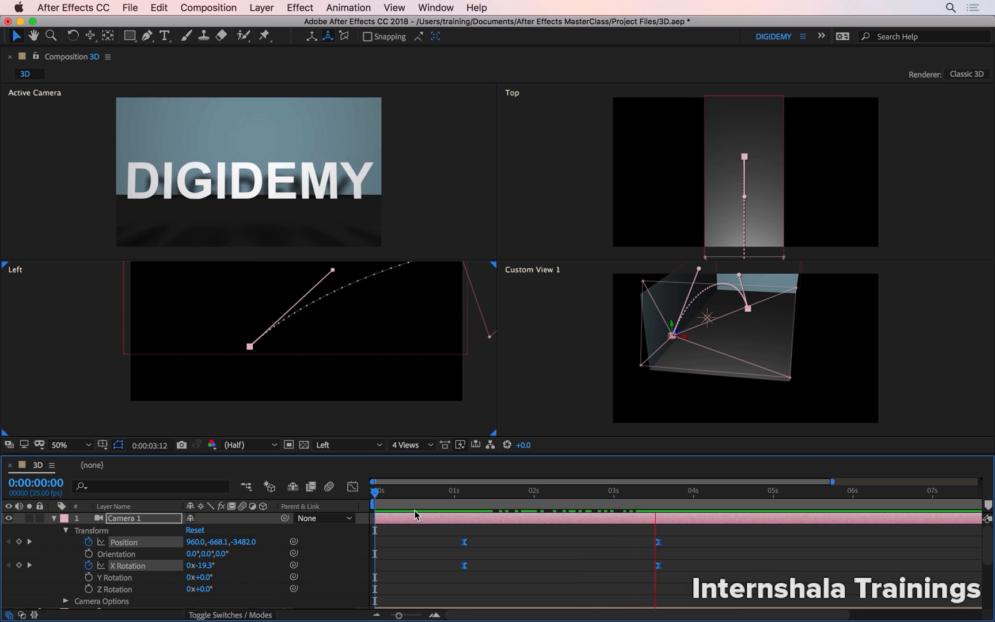
{"action": "key", "text": "space"}
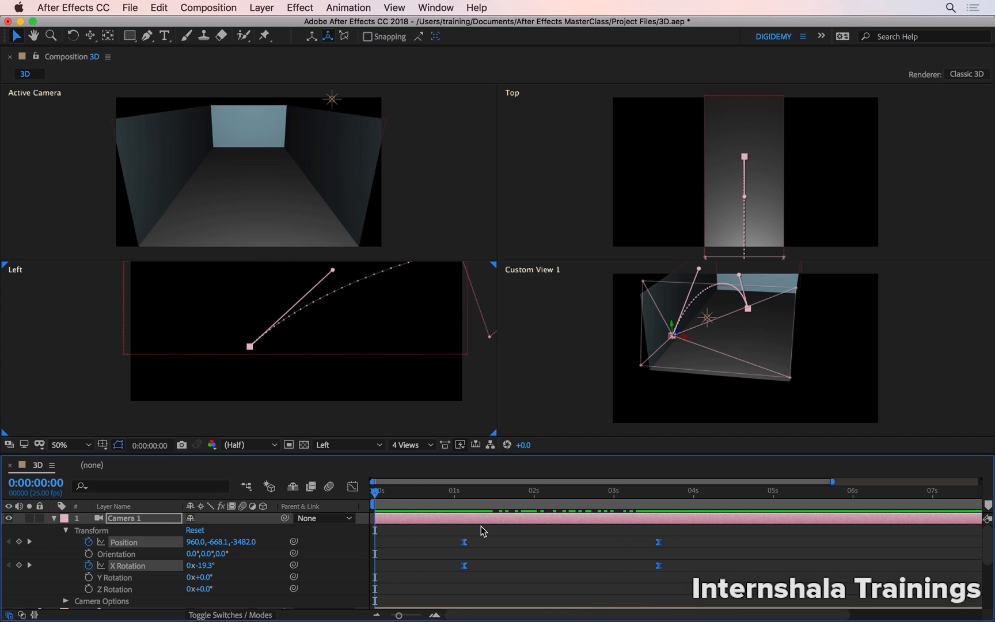
{"action": "left_click_drag", "start_coordinate": [465, 547], "coordinate": [373, 549]}
Move only Camera 1's ending Position and X Rotation keyframes to about 0:00:03:15 and preview the slower move.
{"action": "left_click_drag", "start_coordinate": [587, 525], "coordinate": [547, 595]}
{"action": "left_click_drag", "start_coordinate": [569, 541], "coordinate": [660, 541]}
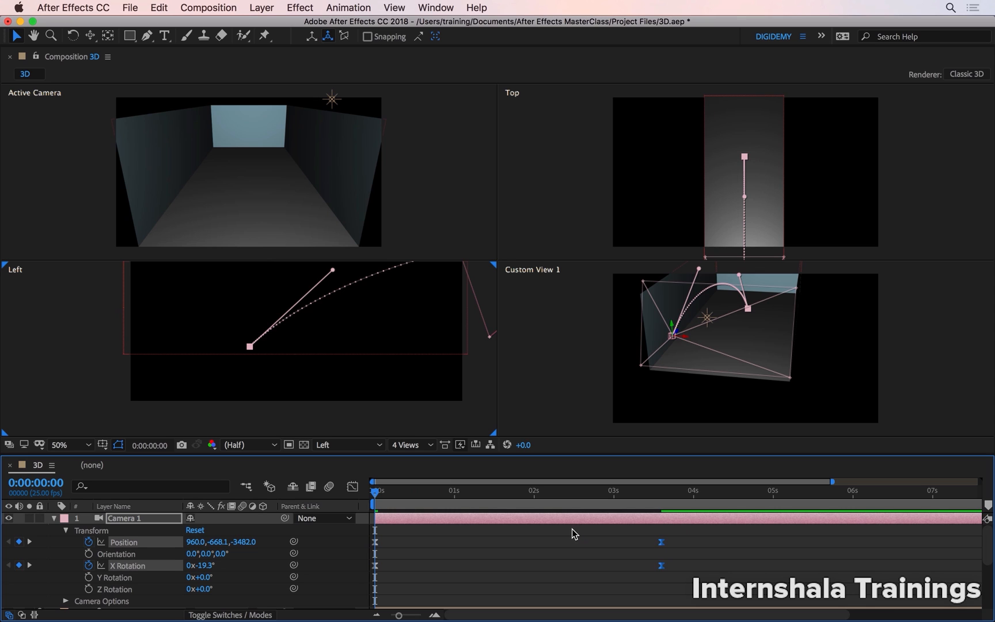
{"action": "key", "text": "space"}
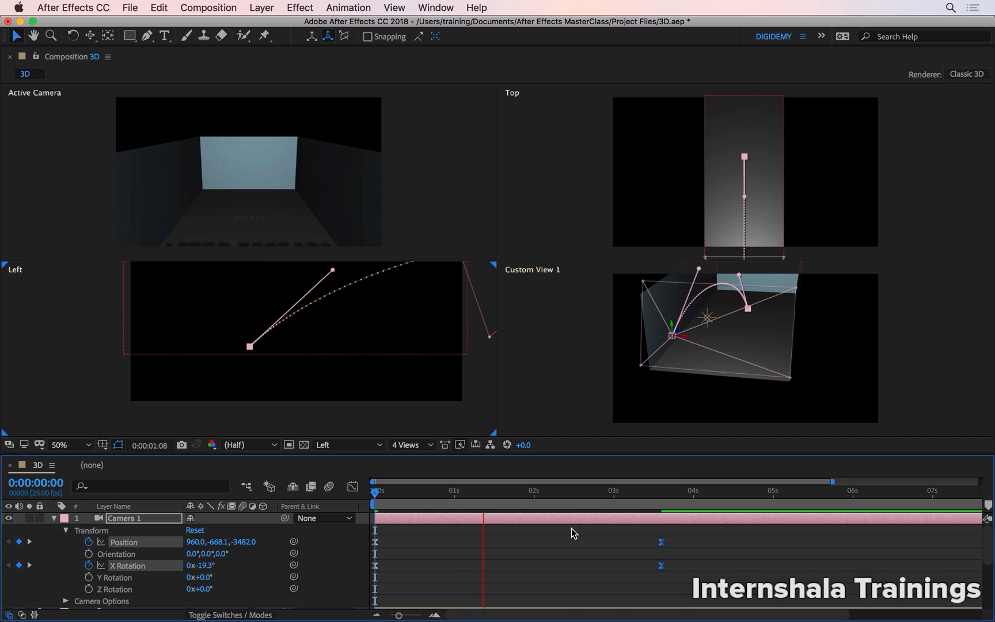
{"action": "key", "text": "space"}
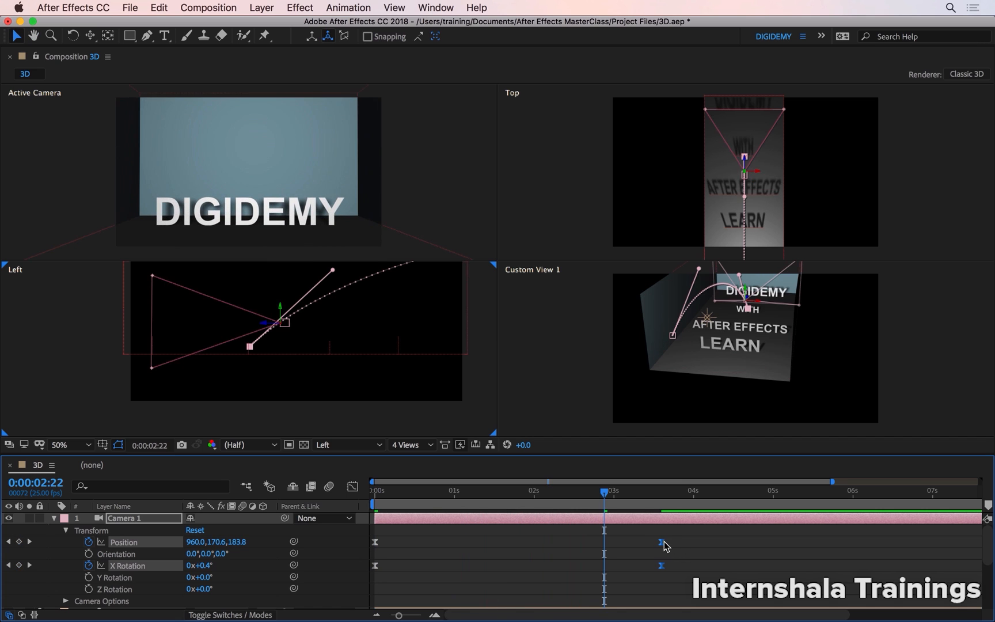
Extend the camera move by shifting the ending Position and X Rotation keyframes to about 0:00:04:20, and play it from the start.
{"action": "left_click_drag", "start_coordinate": [662, 543], "coordinate": [758, 542]}
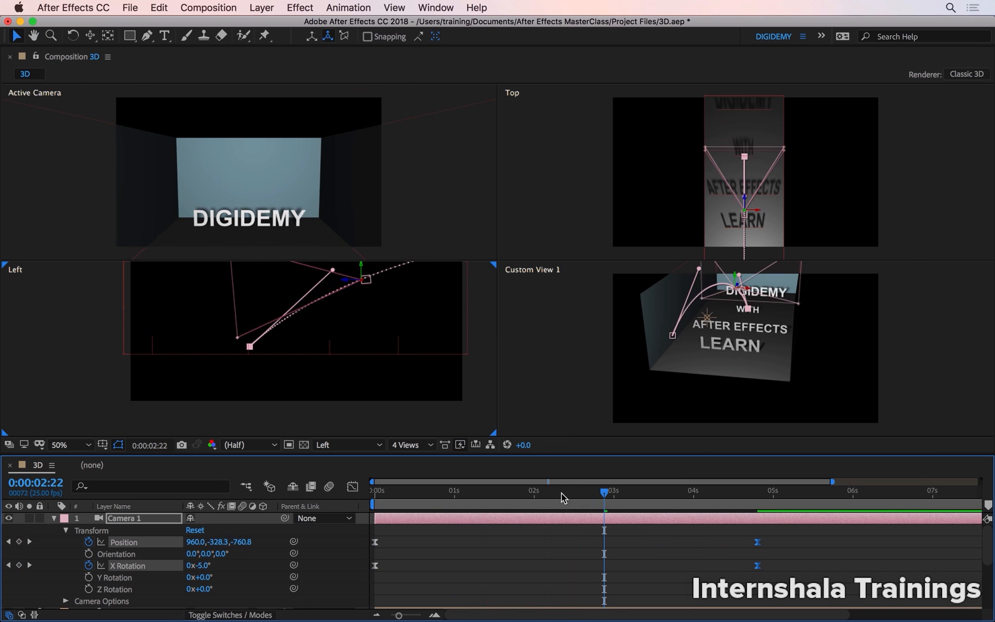
{"action": "left_click_drag", "start_coordinate": [564, 497], "coordinate": [372, 524]}
{"action": "key", "text": "space"}
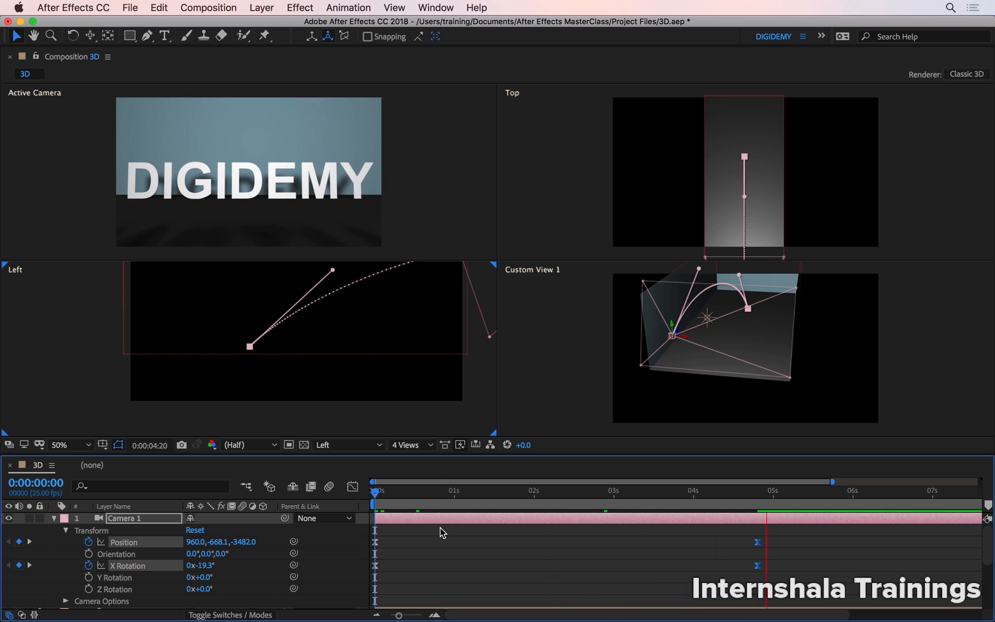
{"action": "key", "text": "space"}
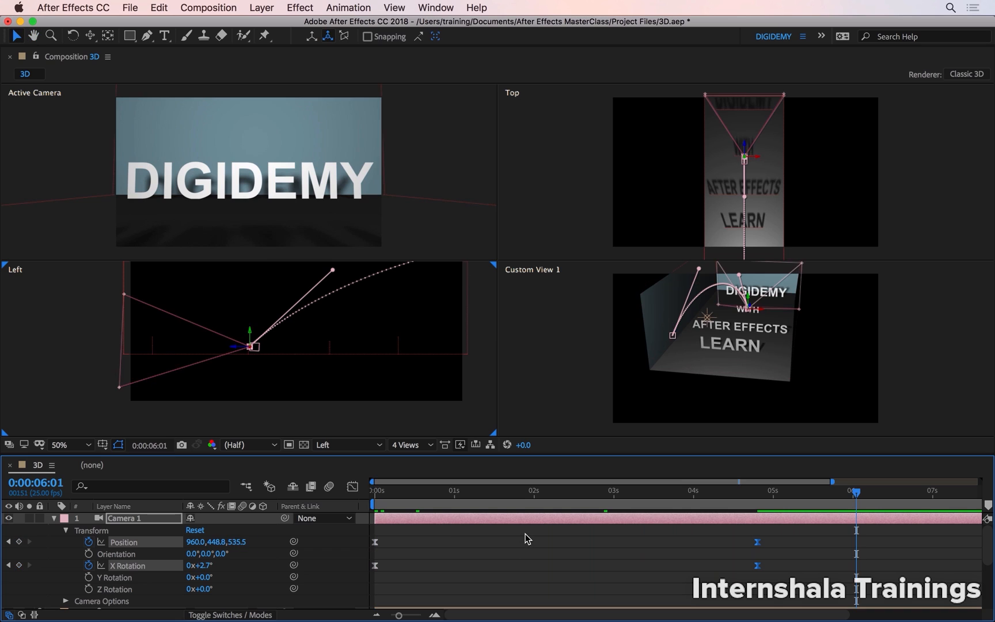
Switch the composition from four views to a single view showing the Active Camera.
{"action": "left_click", "coordinate": [426, 447]}
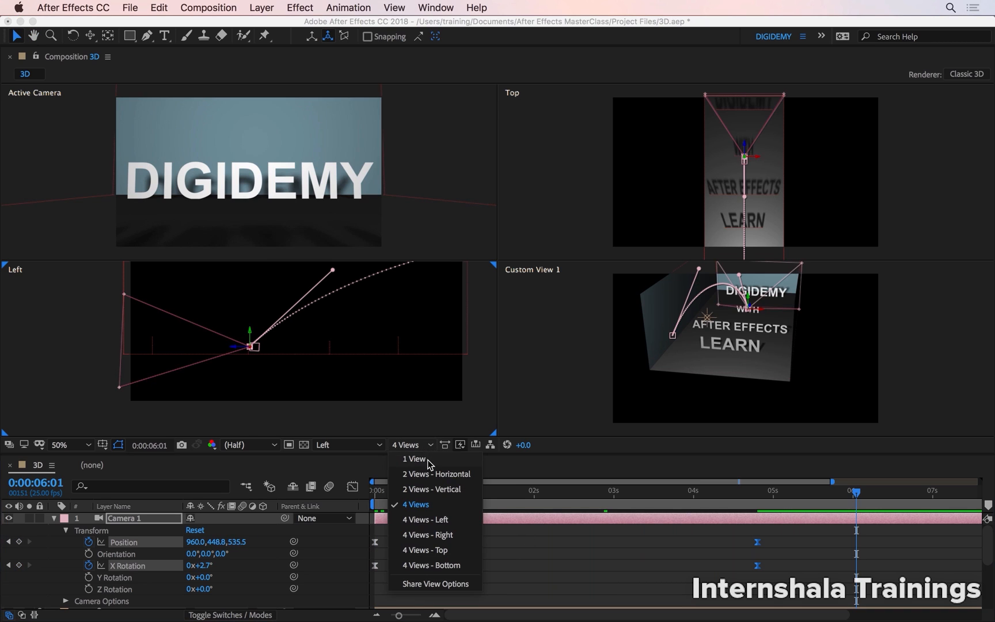
{"action": "left_click", "coordinate": [429, 460]}
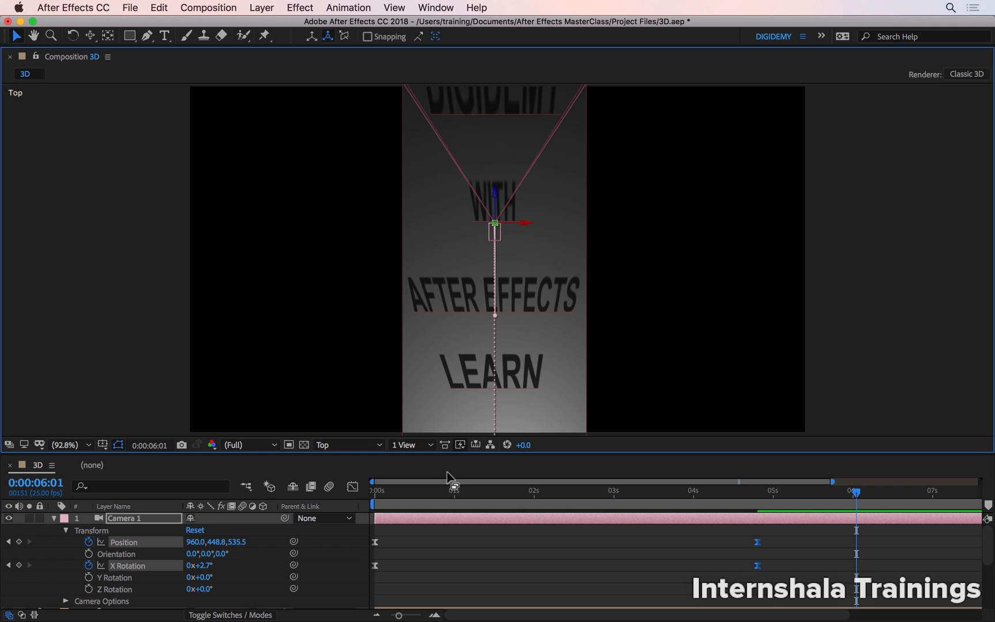
{"action": "left_click", "coordinate": [368, 447]}
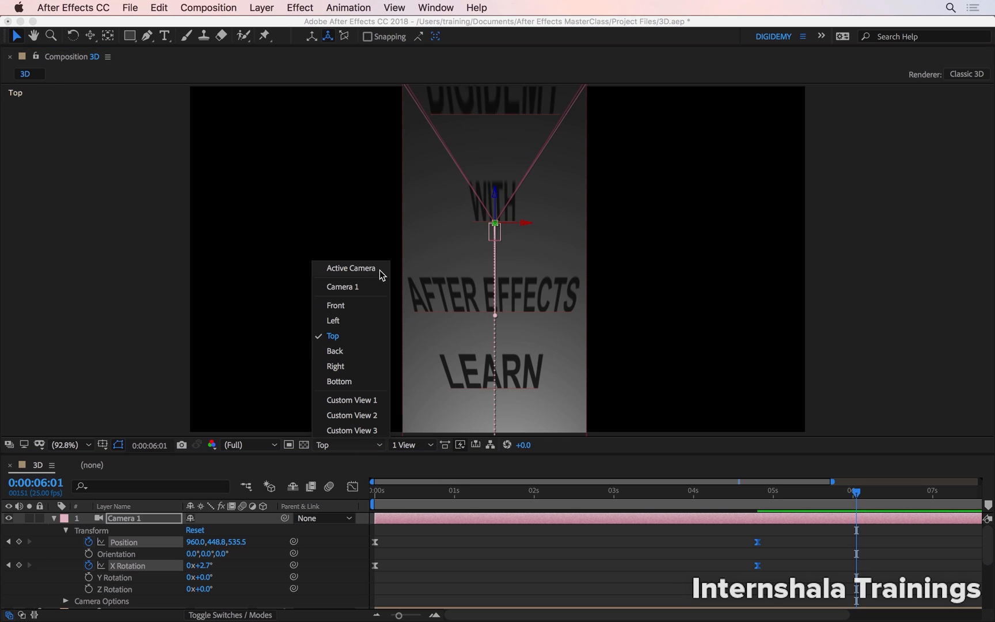
{"action": "left_click", "coordinate": [382, 274]}
Play the finished camera move from the start of the composition in the Active Camera view.
{"action": "key", "text": "Home"}
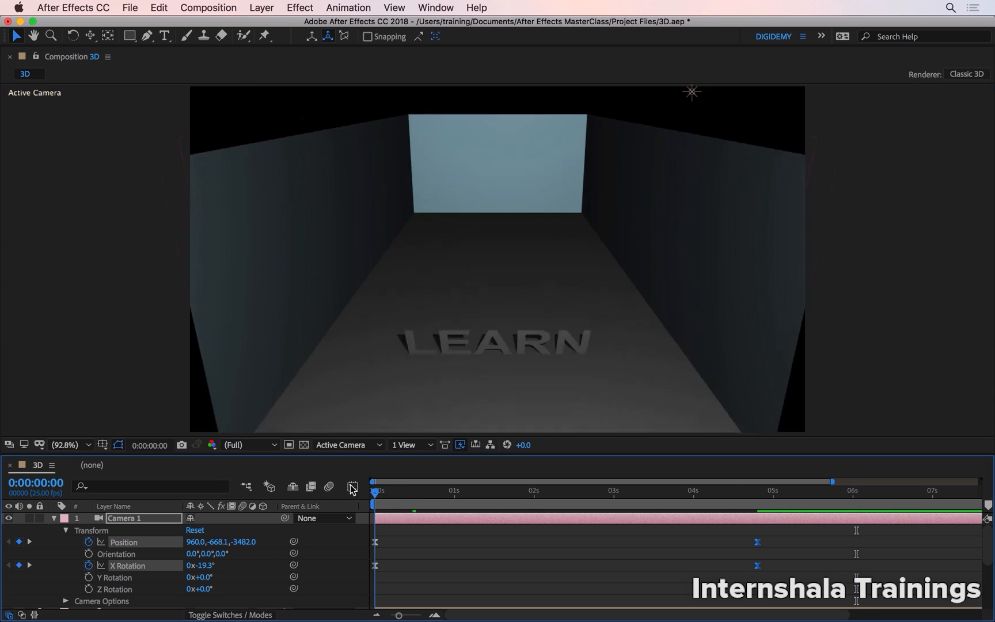
{"action": "key", "text": "space"}
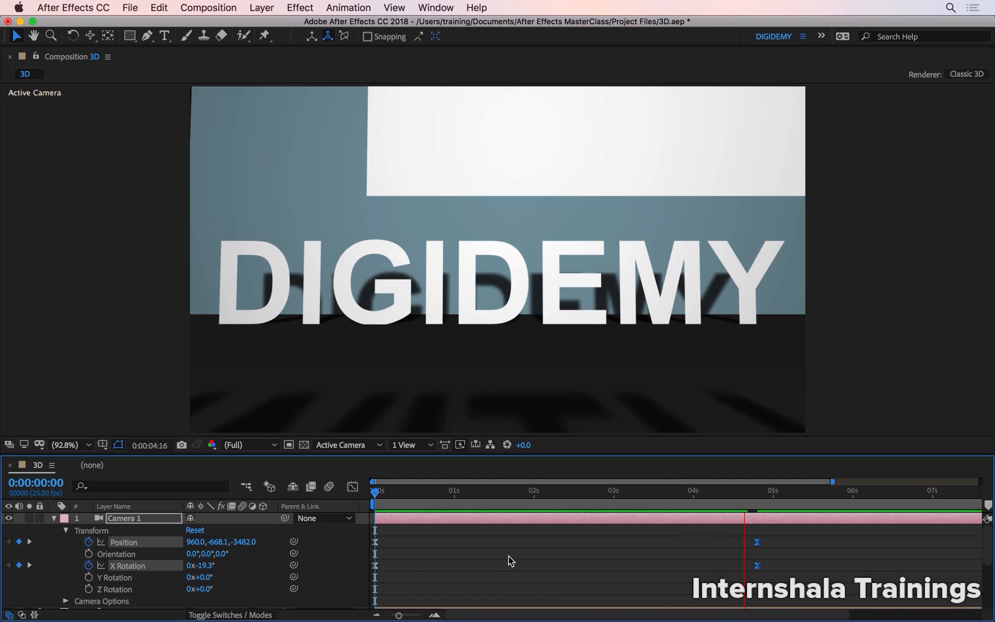
{"action": "key", "text": "space"}
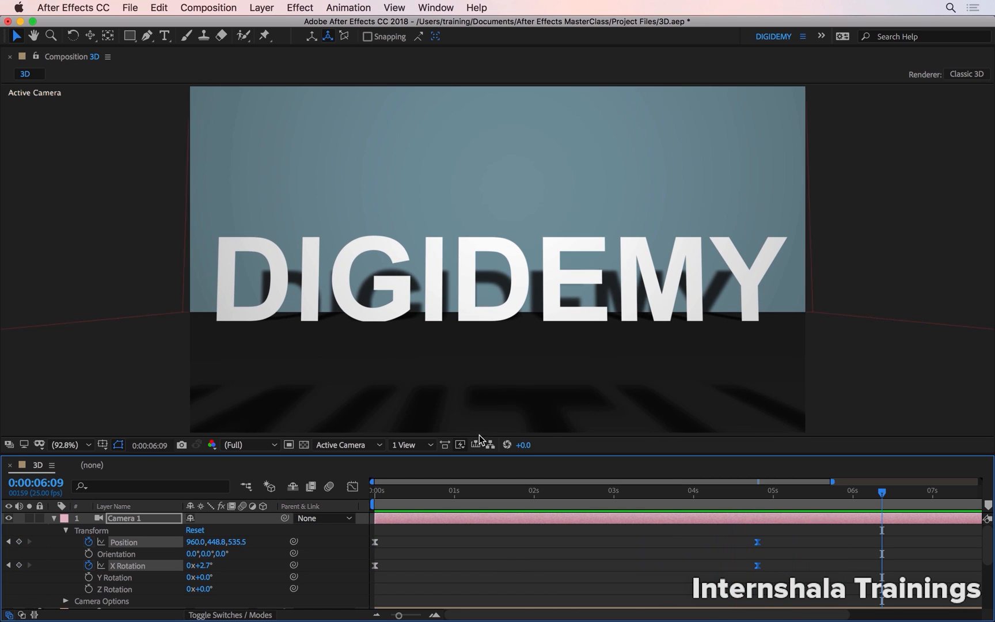